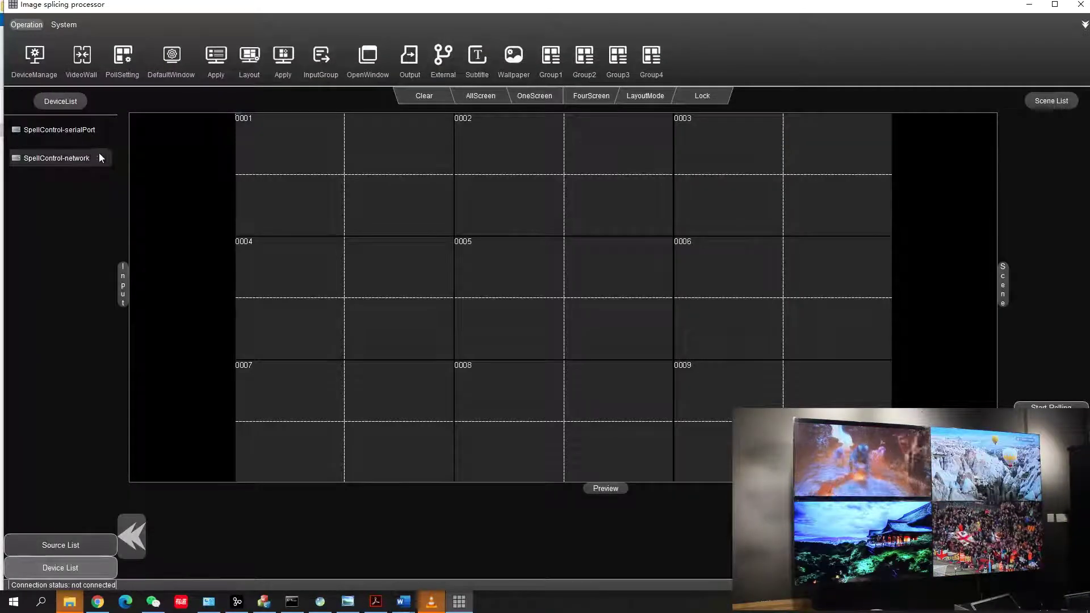
# Connect to SpellControl-network, check its connection in DeviceManage, and bring up the VideoWall settings
pyautogui.doubleClick(94, 156)
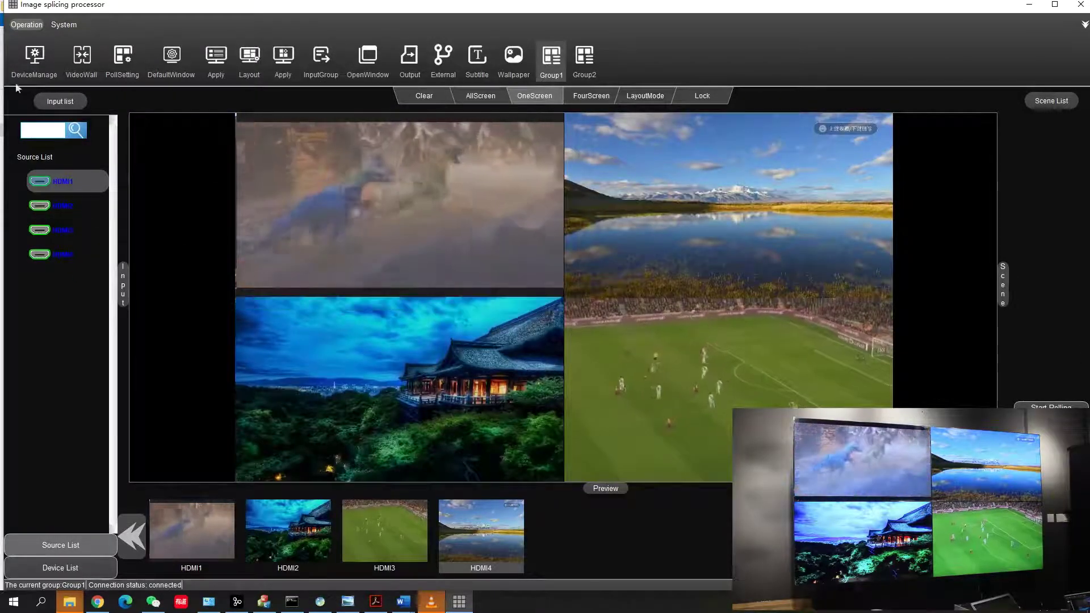
pyautogui.click(35, 68)
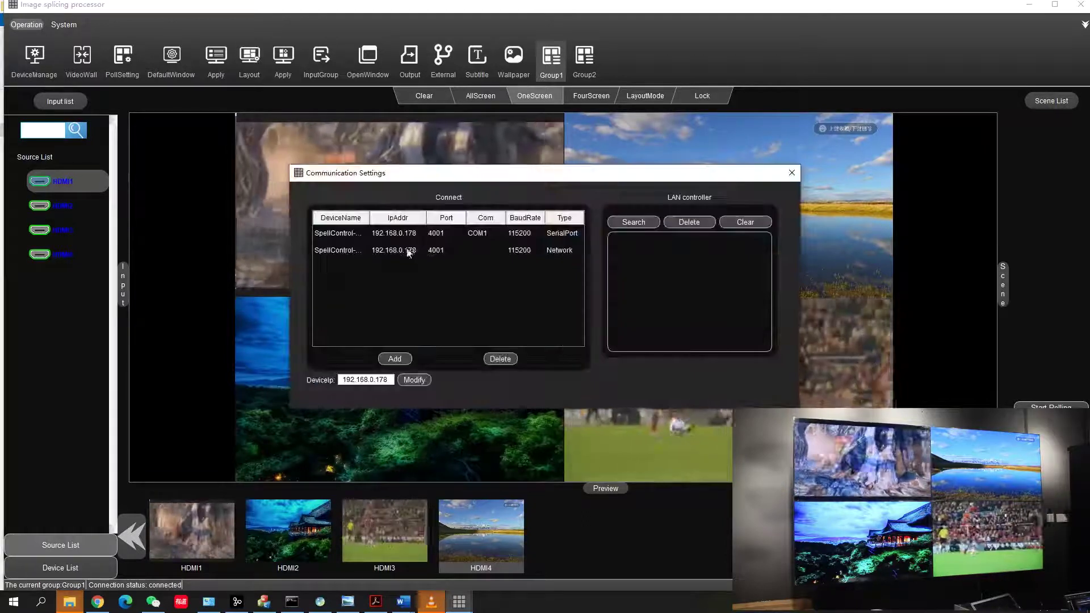
pyautogui.doubleClick(437, 251)
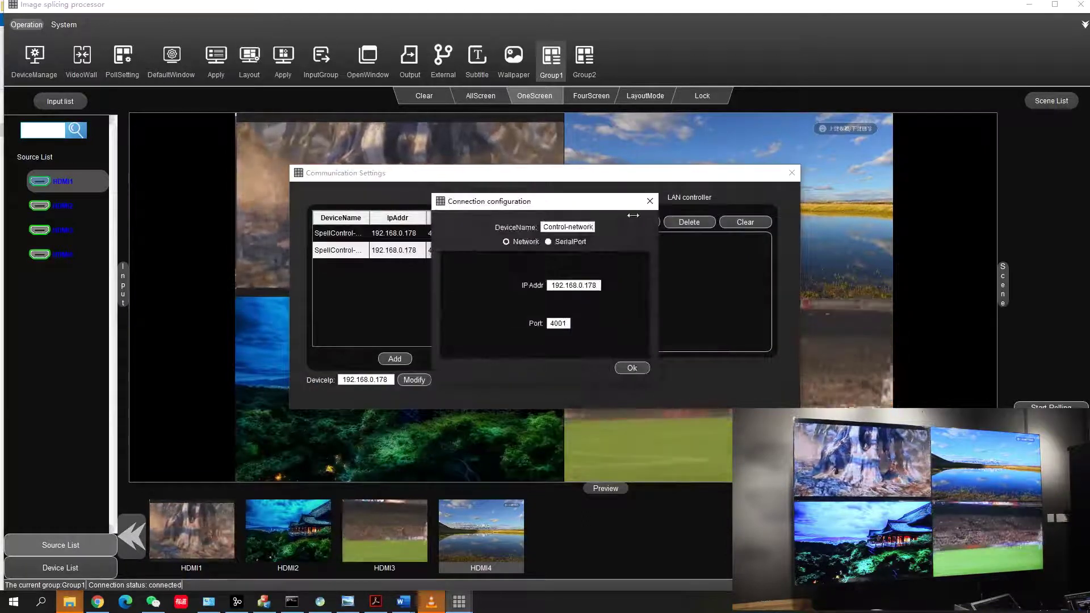
pyautogui.click(650, 201)
pyautogui.click(792, 173)
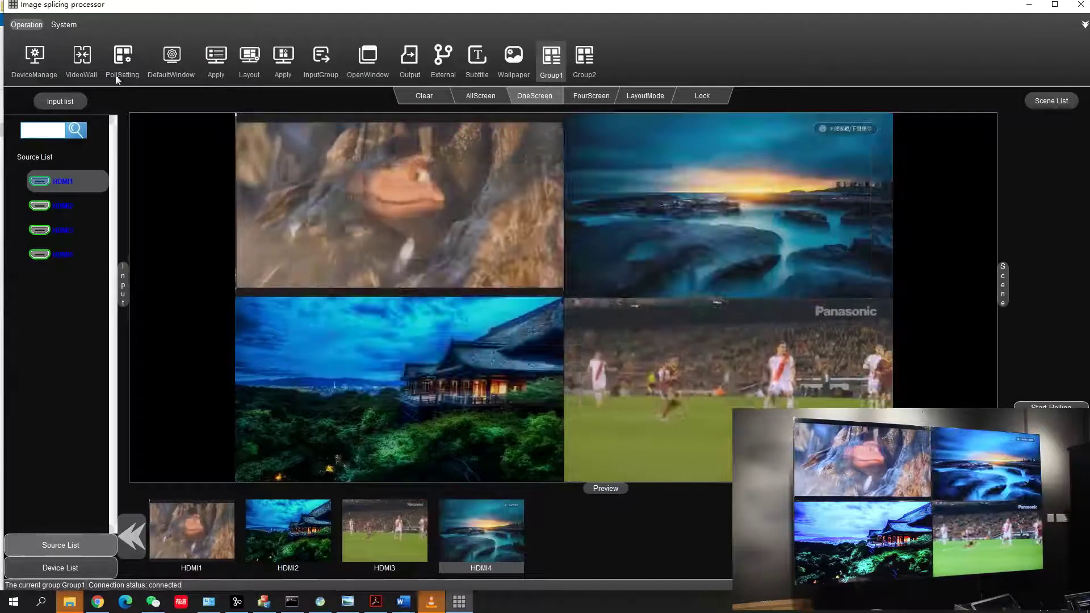
pyautogui.click(84, 68)
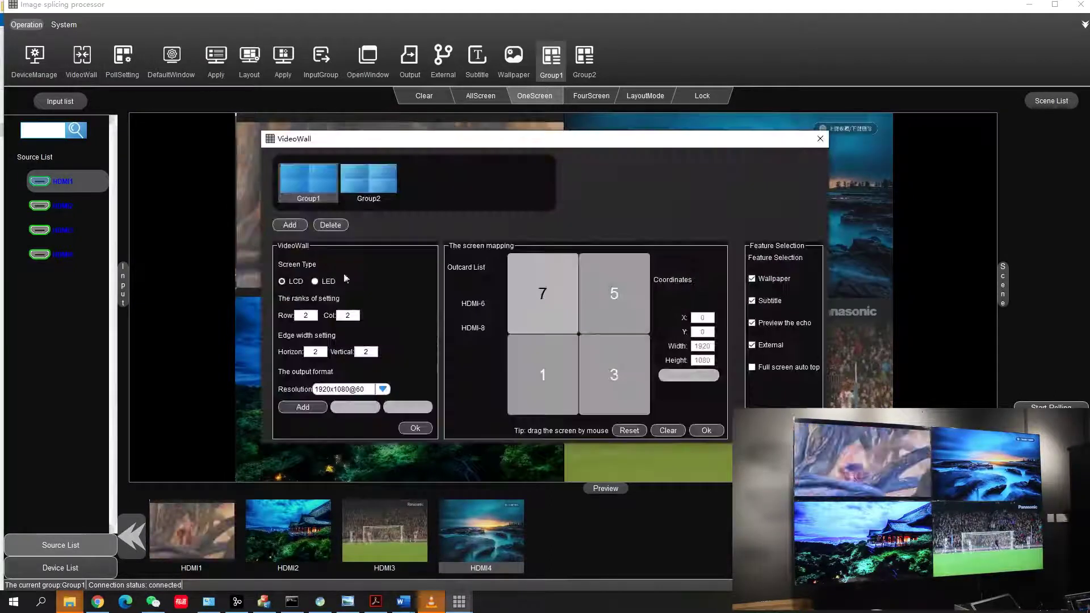
# Create Group3 as a new 3x3 wall group and close the VideoWall dialog
pyautogui.click(290, 225)
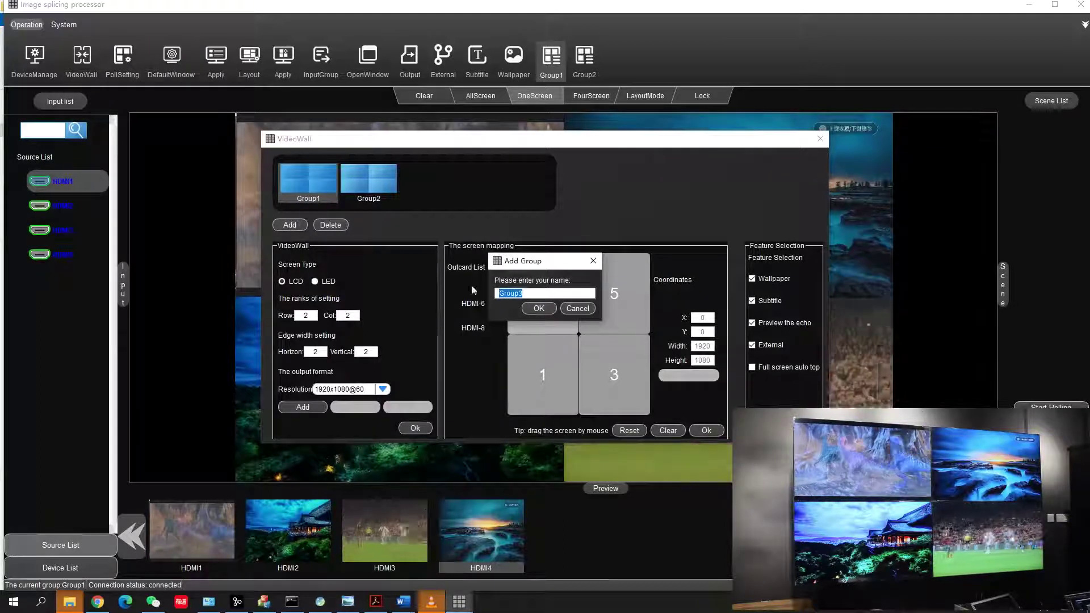
pyautogui.click(537, 309)
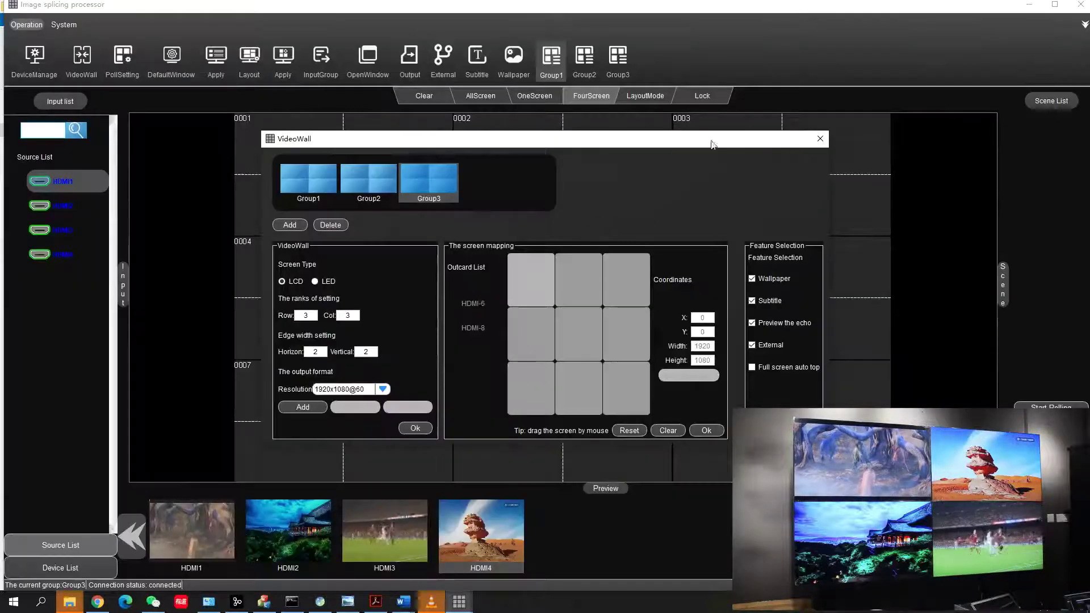
pyautogui.click(819, 139)
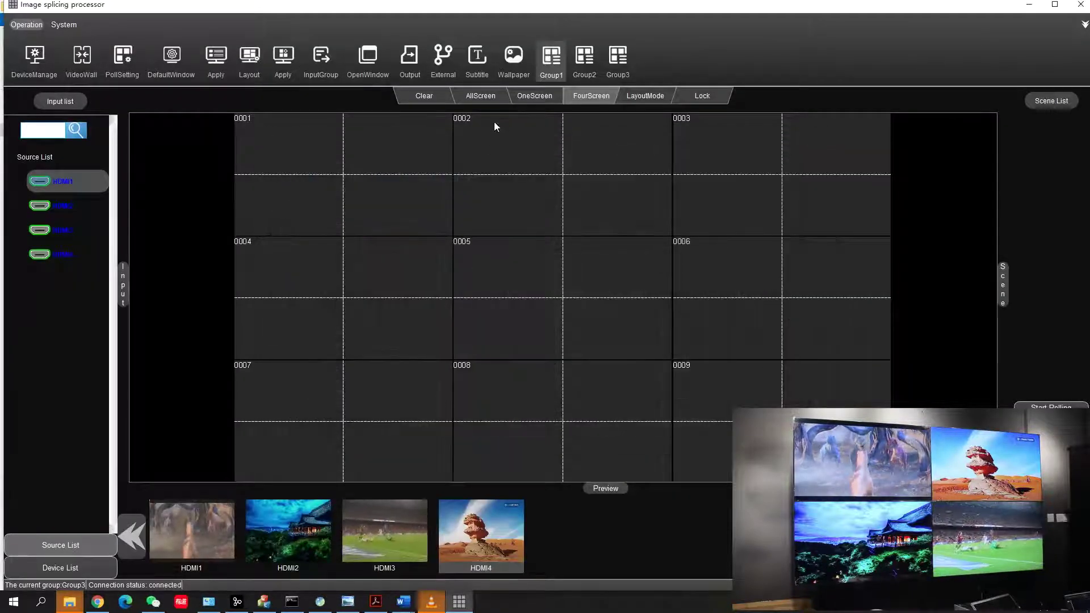
# Clear Group1 and place HDMI2 in 0001, HDMI3 in 0002–0003, and HDMI4 in 0004
pyautogui.click(548, 61)
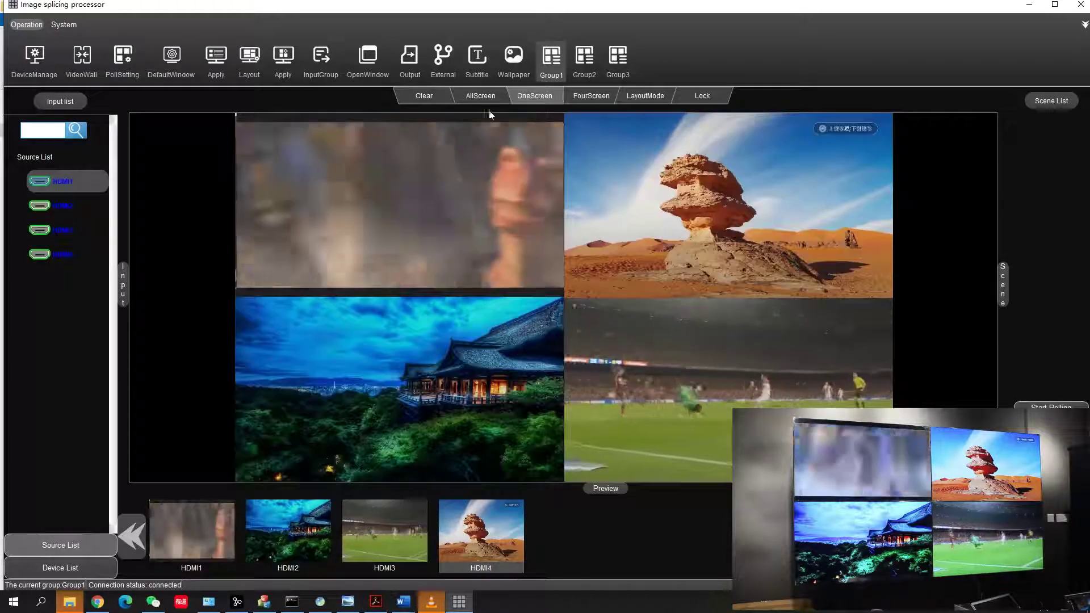
pyautogui.click(418, 95)
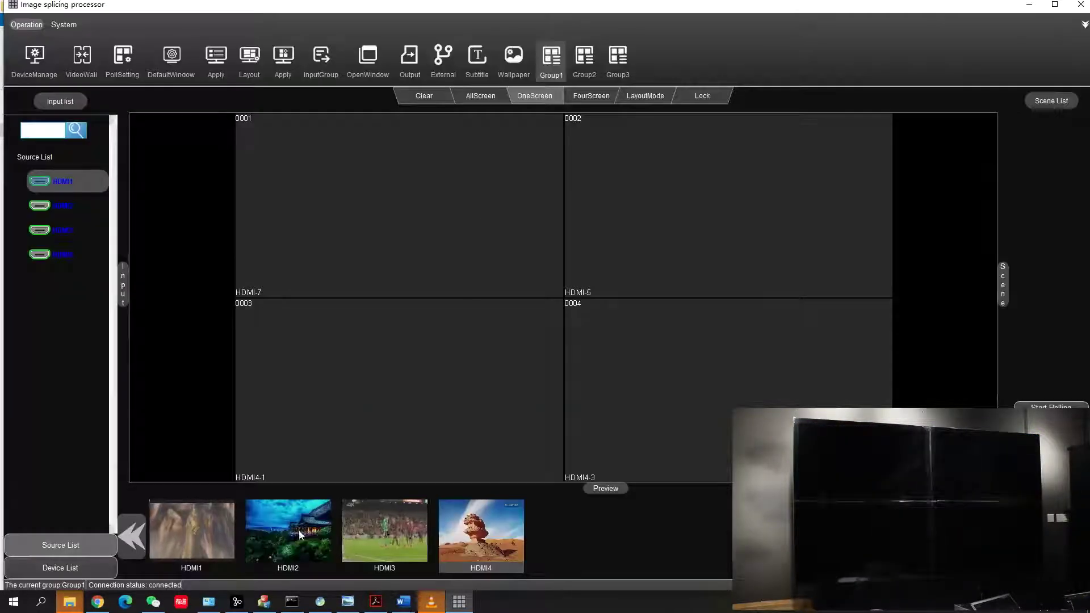
pyautogui.moveTo(299, 531); pyautogui.dragTo(386, 213)
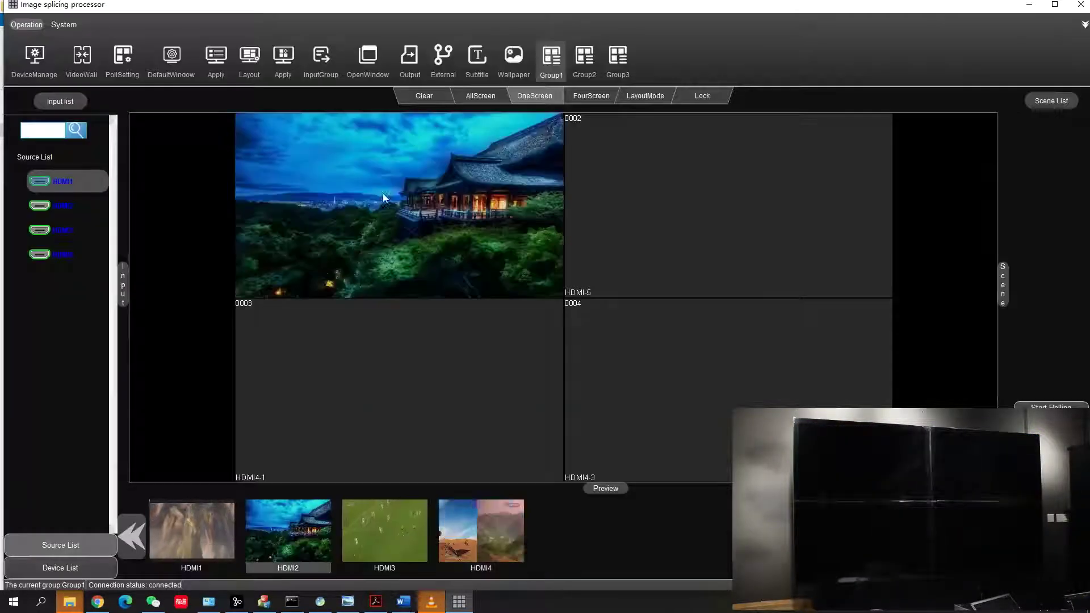
pyautogui.moveTo(387, 513); pyautogui.dragTo(397, 391)
pyautogui.moveTo(500, 532); pyautogui.dragTo(602, 391)
pyautogui.moveTo(655, 213); pyautogui.dragTo(656, 214)
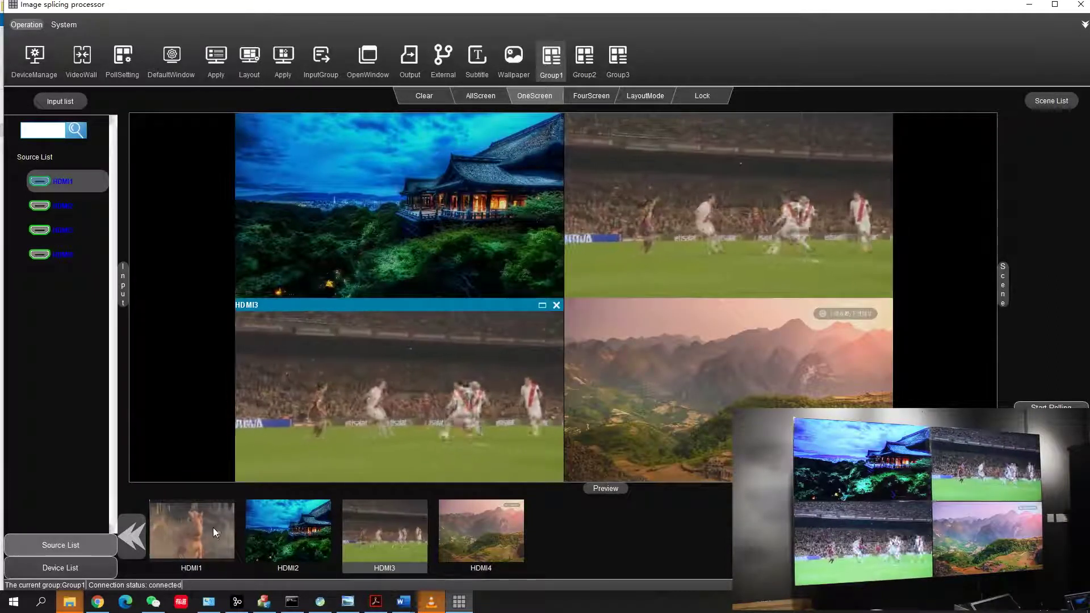
pyautogui.click(263, 535)
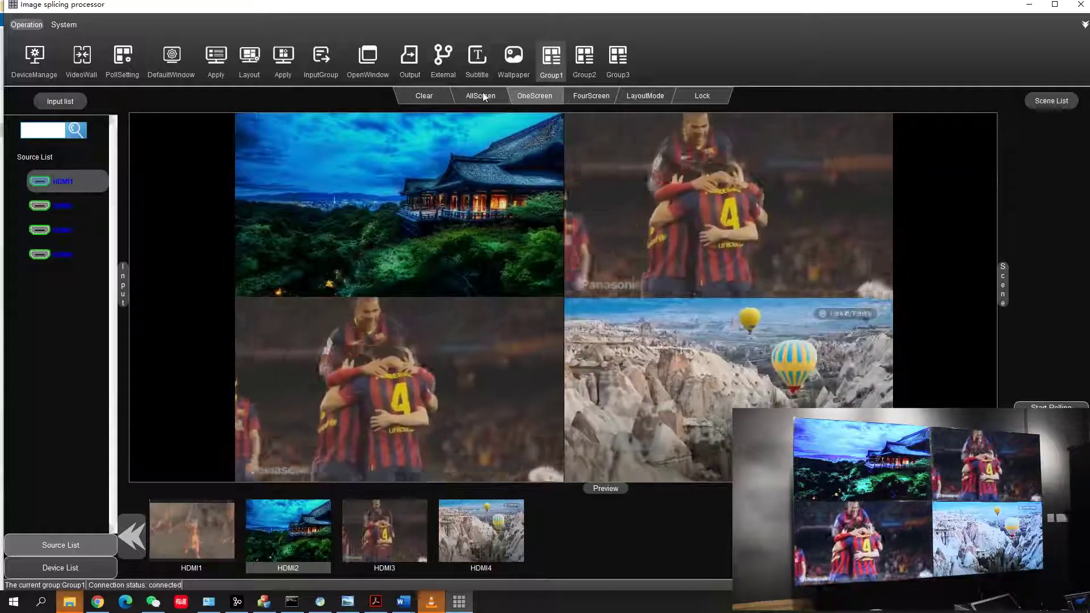
# Switch to AllScreen mode, clear the wall, and fill it with the HDMI3 feed
pyautogui.click(483, 92)
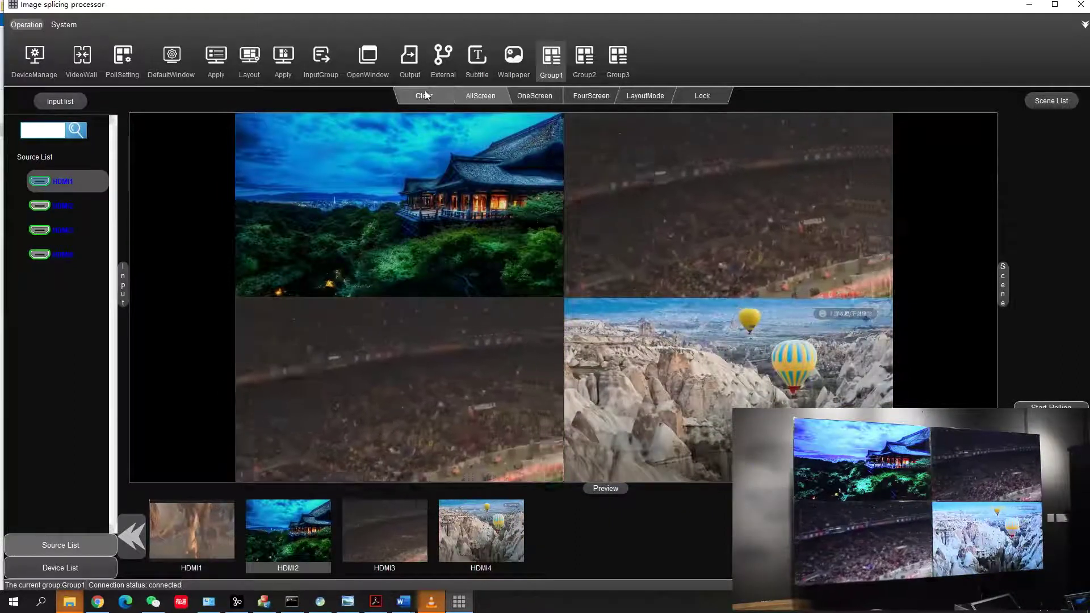
pyautogui.click(425, 93)
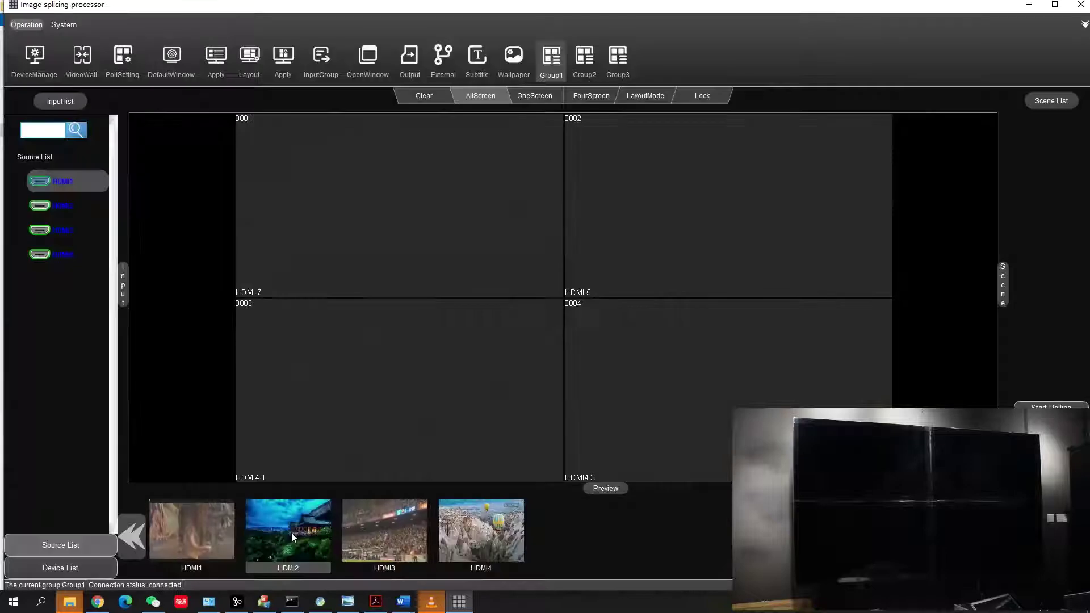
pyautogui.moveTo(291, 532); pyautogui.dragTo(435, 360)
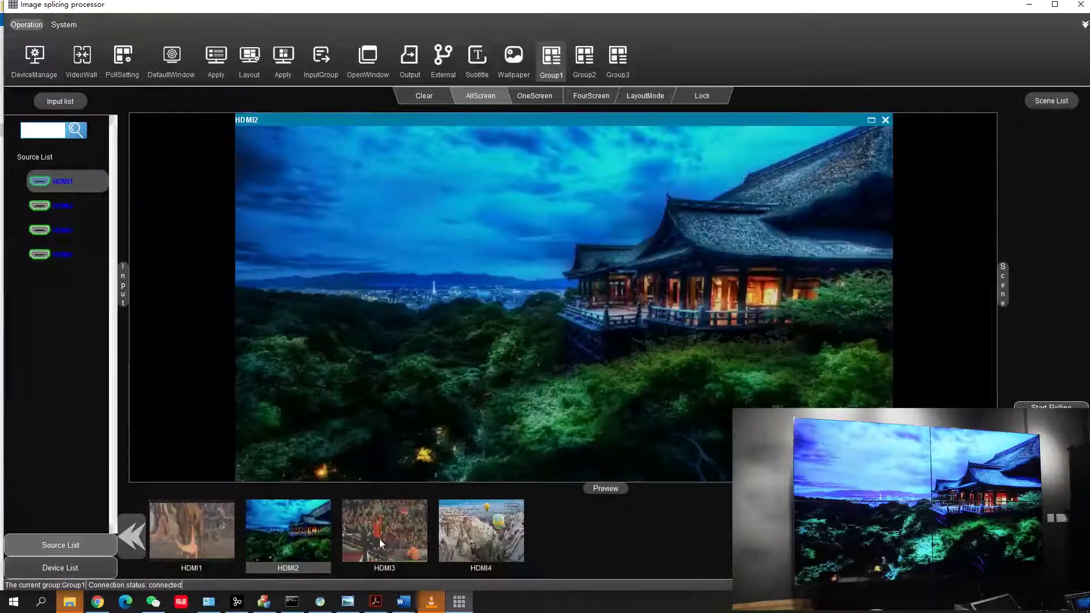
pyautogui.moveTo(380, 540); pyautogui.dragTo(440, 426)
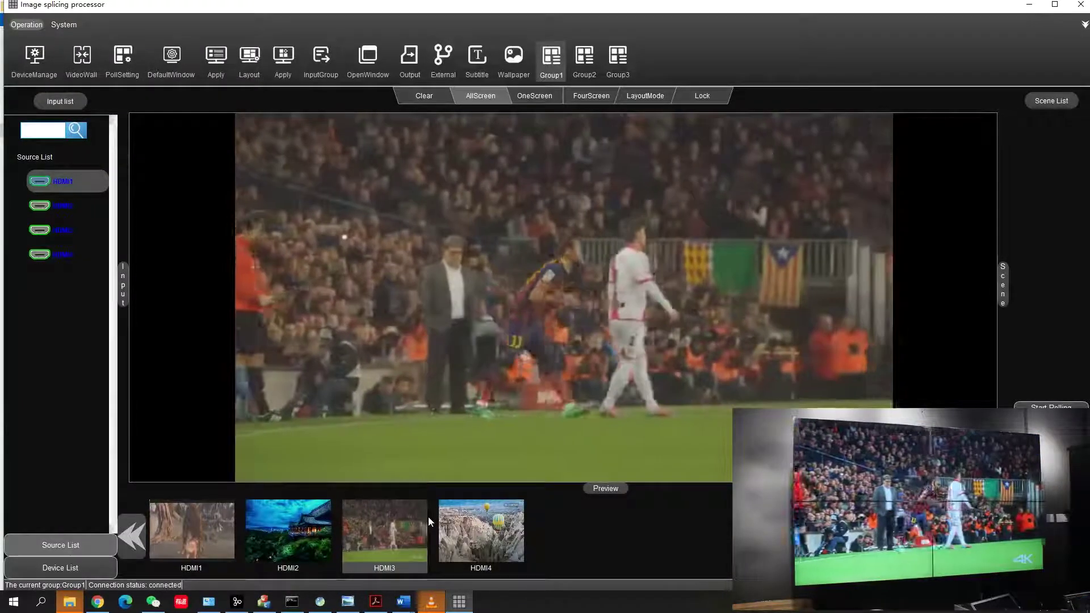
pyautogui.moveTo(462, 532); pyautogui.dragTo(443, 444)
# Save the full-wall HDMI3 layout as Scene1
pyautogui.moveTo(441, 393); pyautogui.dragTo(441, 393)
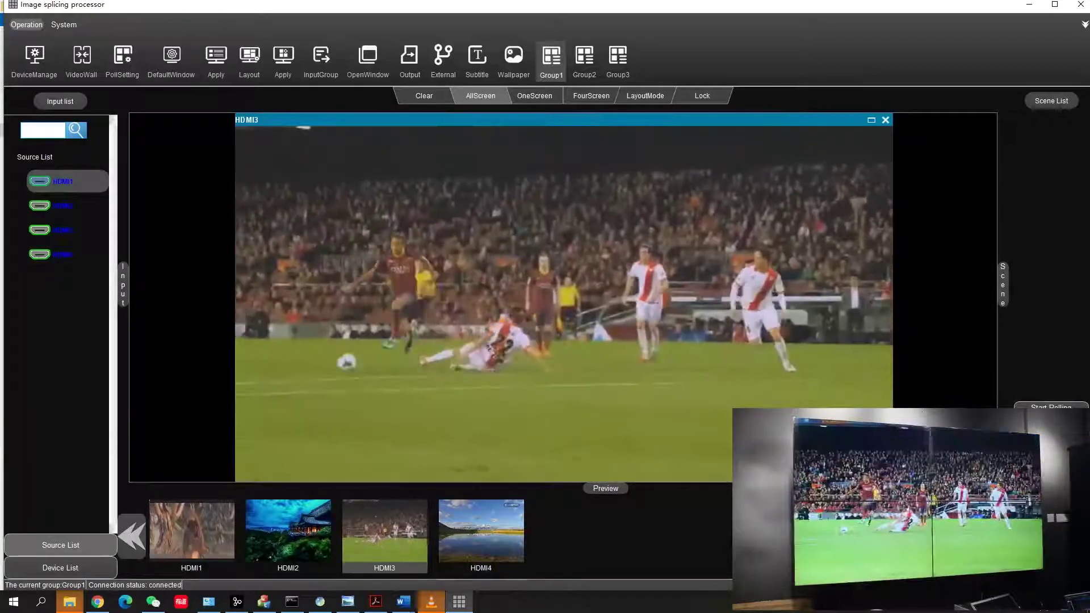
pyautogui.hotkey('ctrl', 's')
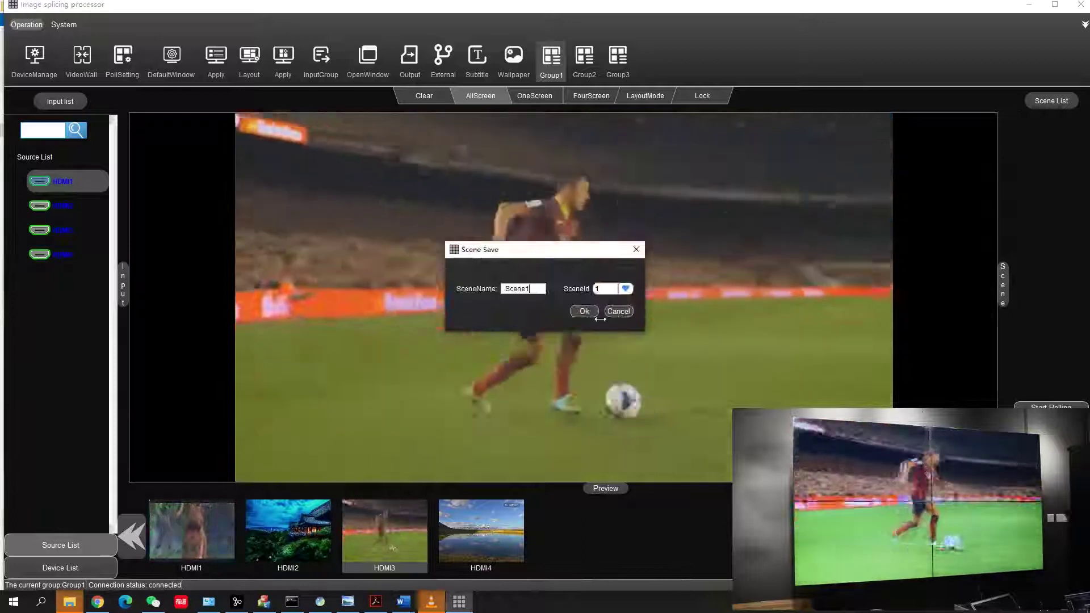
pyautogui.click(584, 310)
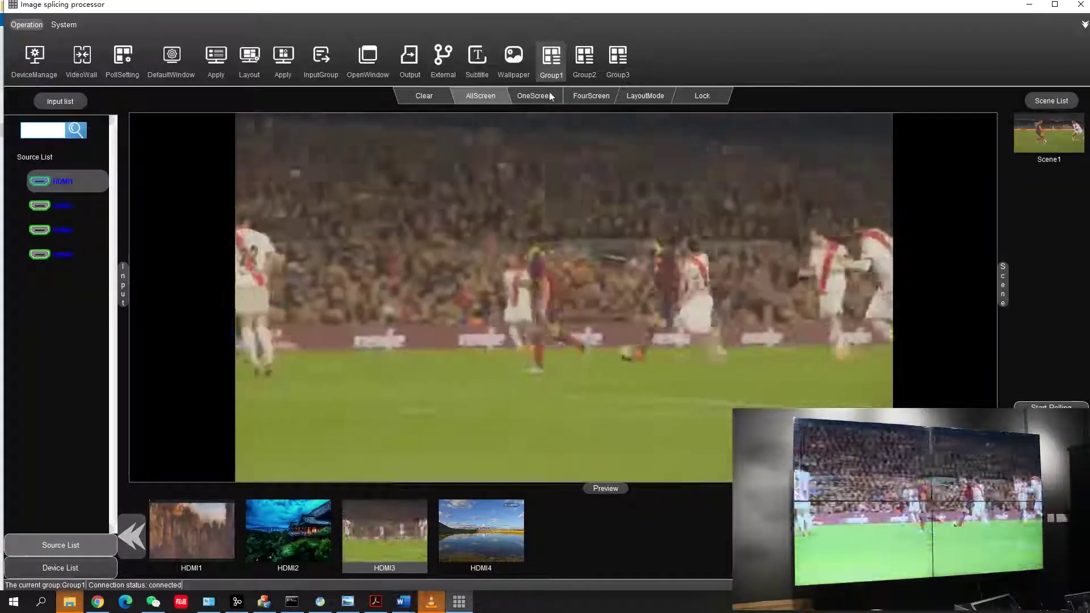
pyautogui.click(550, 96)
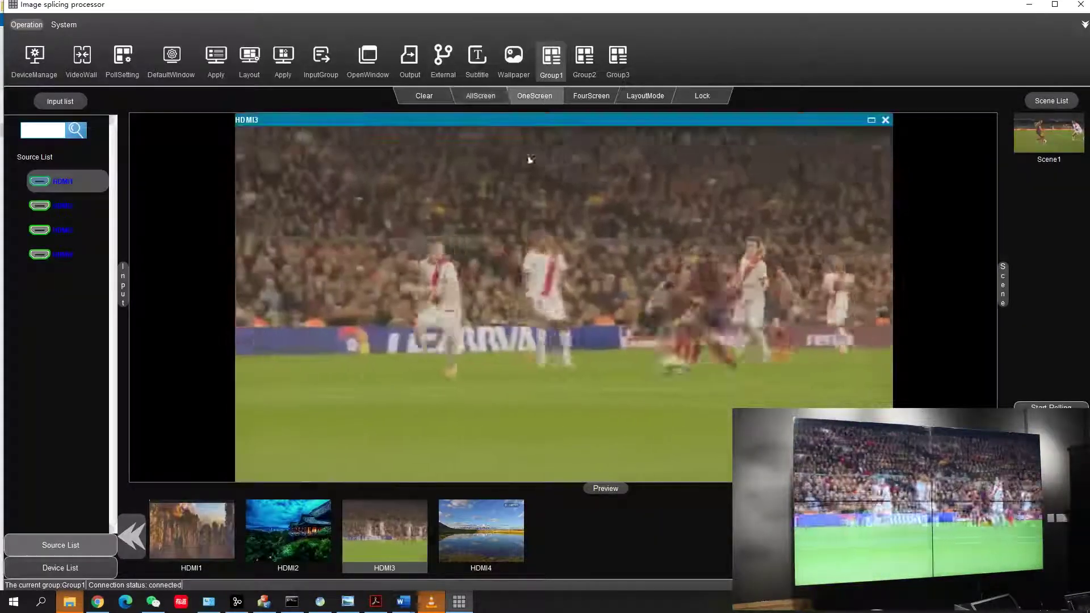
# Put HDMI2, HDMI1, HDMI3, HDMI4 in screens 0001–0004 and save it as Scene2
pyautogui.click(476, 95)
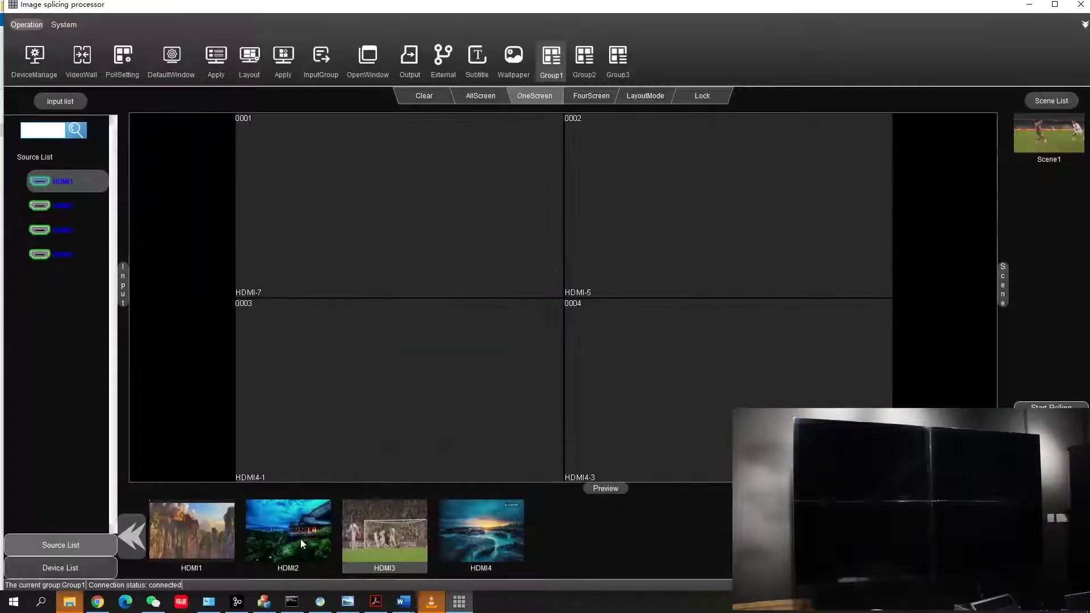
pyautogui.moveTo(300, 539); pyautogui.dragTo(418, 257)
pyautogui.moveTo(389, 518); pyautogui.dragTo(397, 392)
pyautogui.moveTo(519, 523); pyautogui.dragTo(763, 355)
pyautogui.moveTo(202, 516); pyautogui.dragTo(655, 202)
pyautogui.hotkey('ctrl', 's')
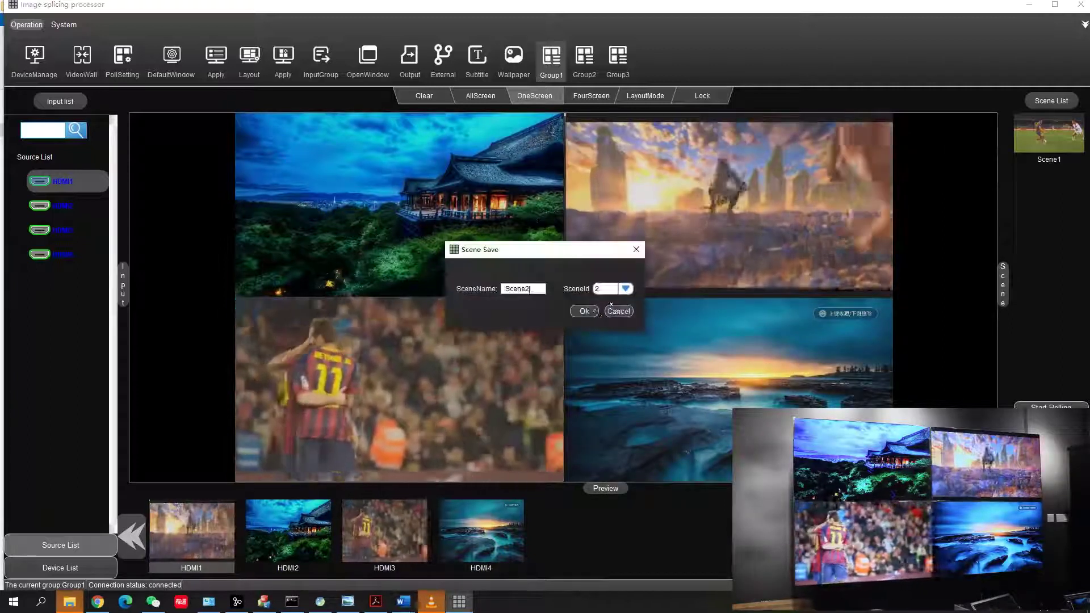
pyautogui.click(589, 314)
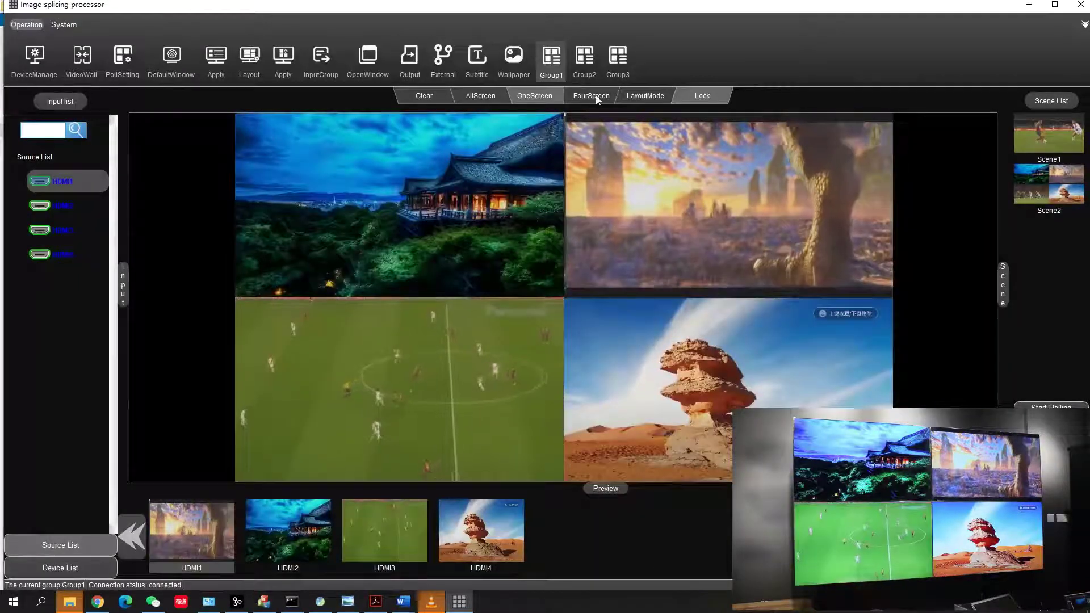
# Switch to FourScreen mode and split the lower-left quadrant into HDMI1–HDMI4 sub-windows
pyautogui.click(593, 94)
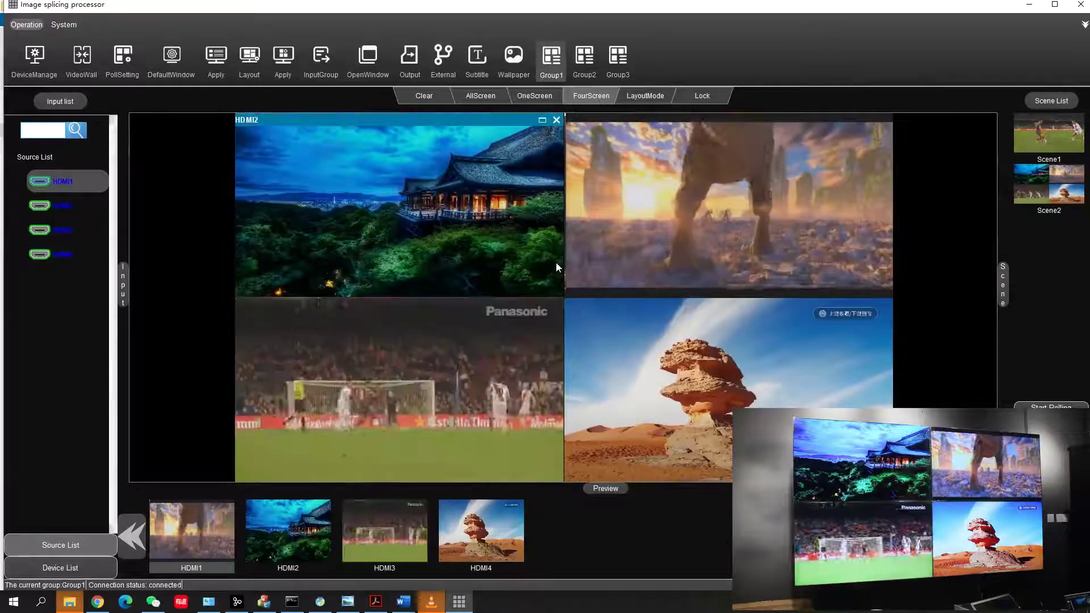
pyautogui.click(557, 307)
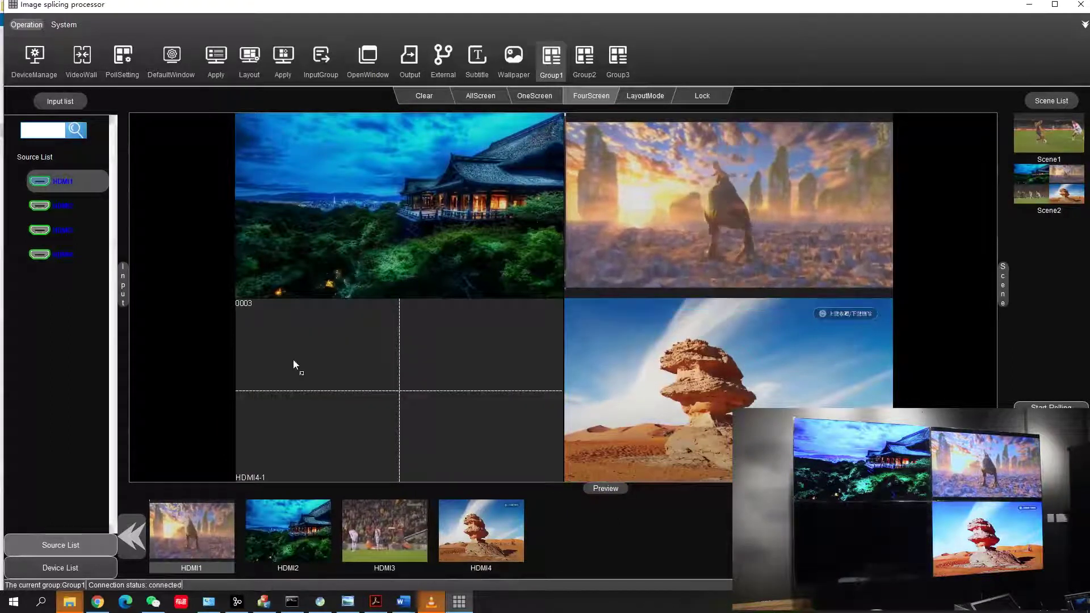
pyautogui.moveTo(215, 519); pyautogui.dragTo(318, 343)
pyautogui.moveTo(288, 530); pyautogui.dragTo(318, 435)
pyautogui.moveTo(359, 530); pyautogui.dragTo(462, 365)
pyautogui.moveTo(458, 547); pyautogui.dragTo(458, 441)
# Fill the lower-right quadrant with HDMI1, HDMI2 and HDMI4 sub-windows, then save as Scene3
pyautogui.click(885, 305)
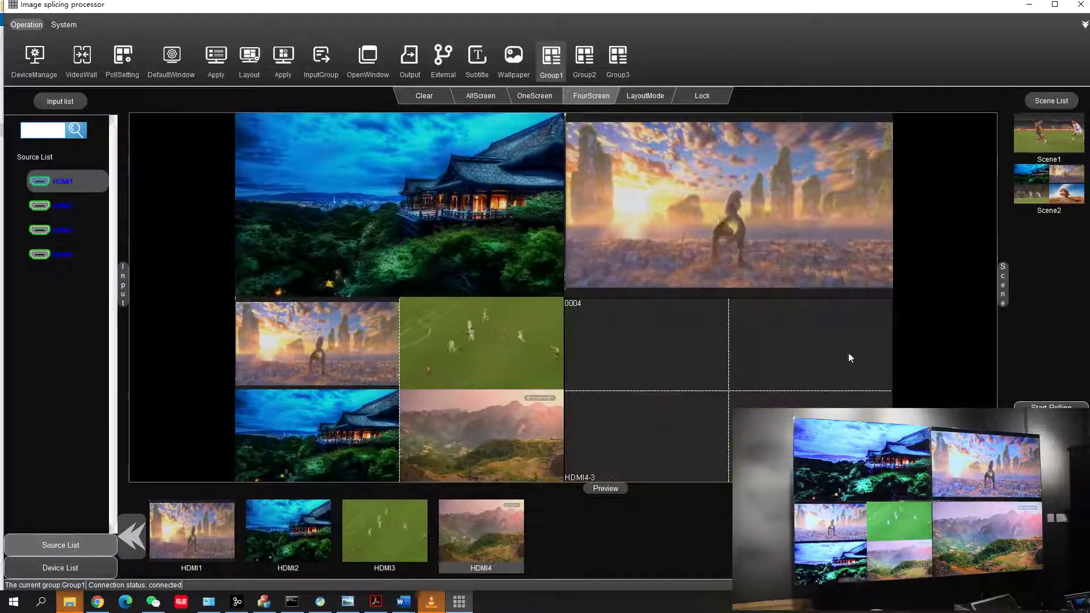
pyautogui.moveTo(191, 530); pyautogui.dragTo(646, 343)
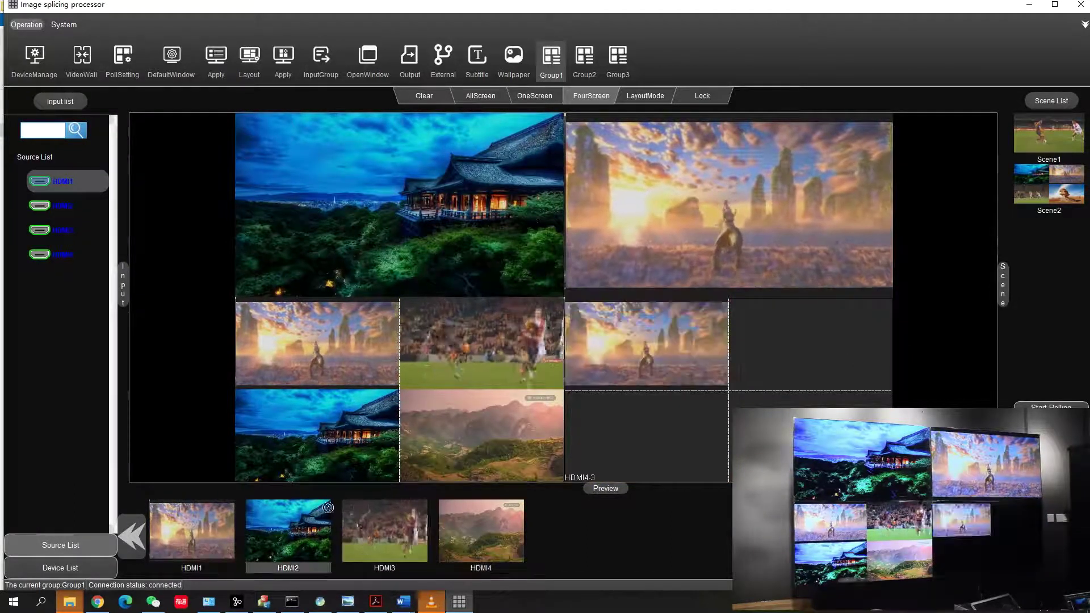
pyautogui.moveTo(288, 531); pyautogui.dragTo(646, 434)
pyautogui.moveTo(481, 530); pyautogui.dragTo(809, 343)
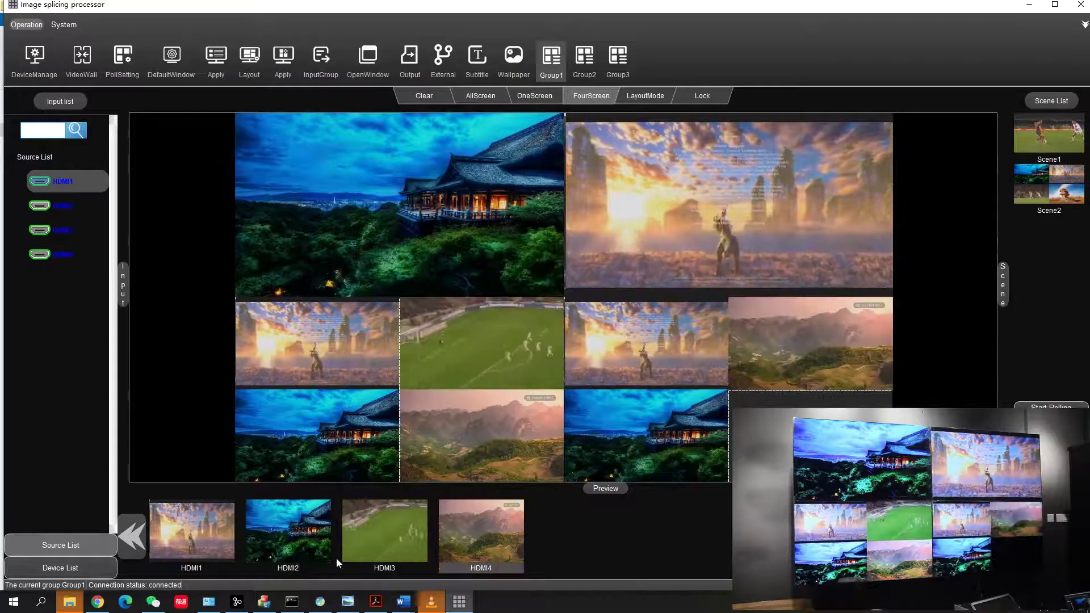
pyautogui.click(361, 557)
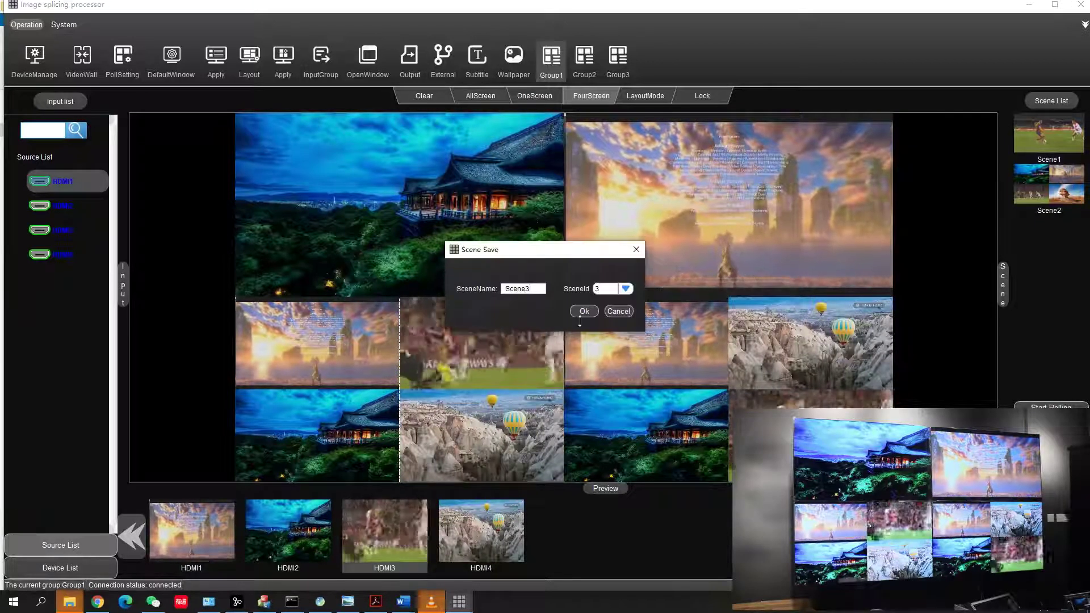
pyautogui.click(579, 310)
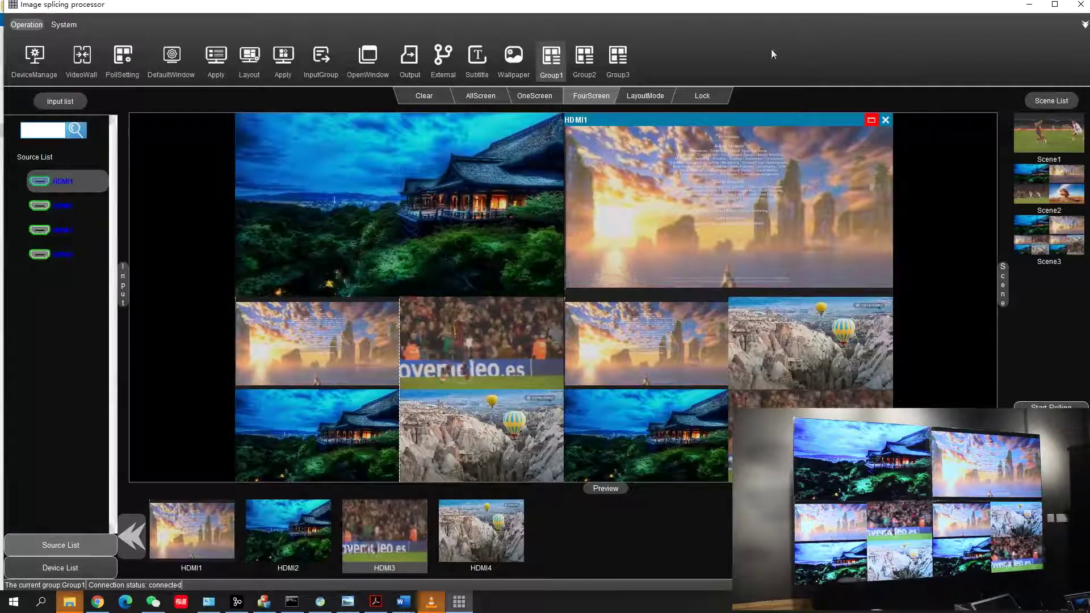
# Draw one DefaultWindow spanning all four screens and apply it so HDMI1 fills the wall
pyautogui.click(169, 55)
pyautogui.moveTo(304, 162); pyautogui.dragTo(867, 443)
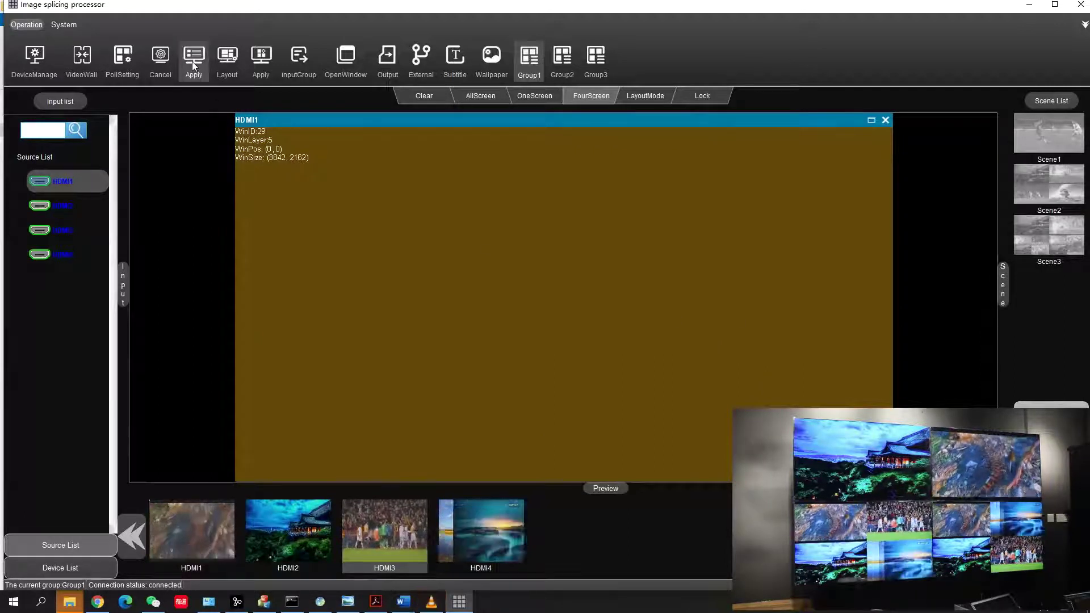
pyautogui.click(192, 62)
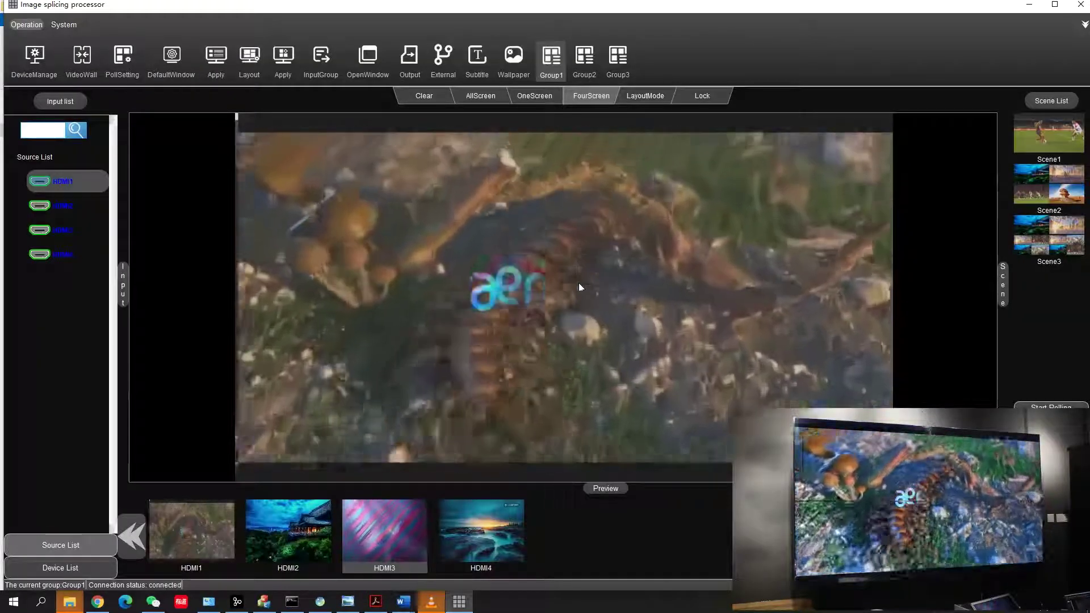
pyautogui.moveTo(434, 208)
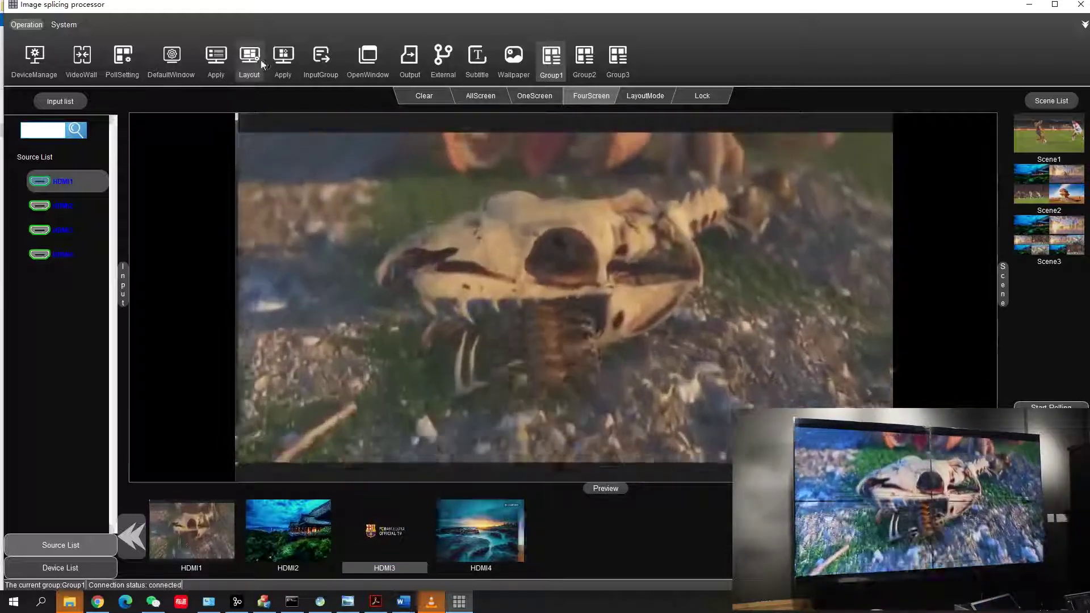
# Apply a layout with a large top-left window, two stacked right windows, and small bottom windows
pyautogui.moveTo(883, 128)
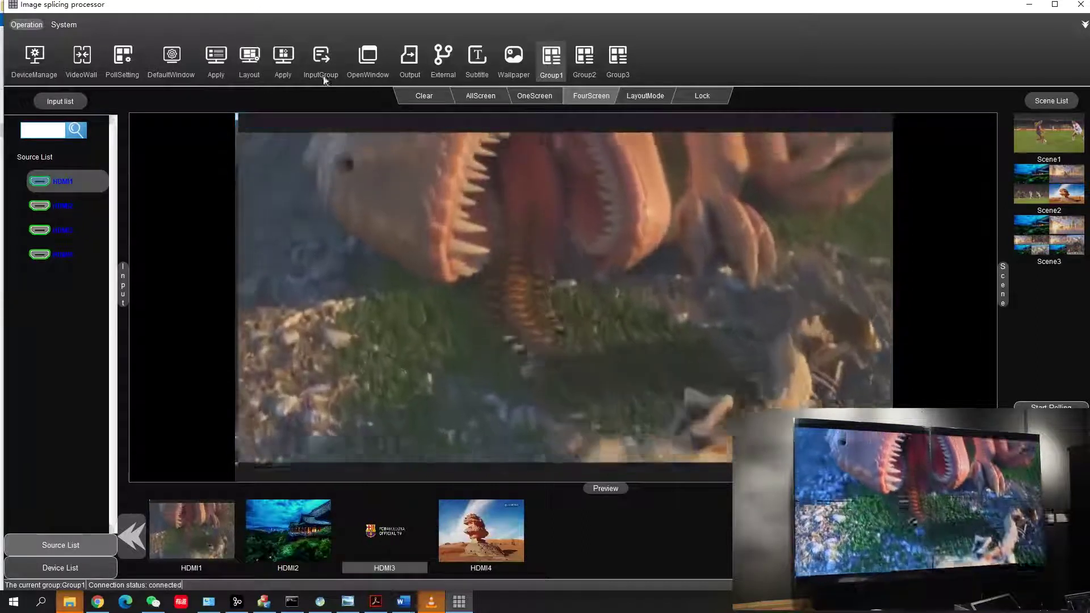
pyautogui.click(253, 64)
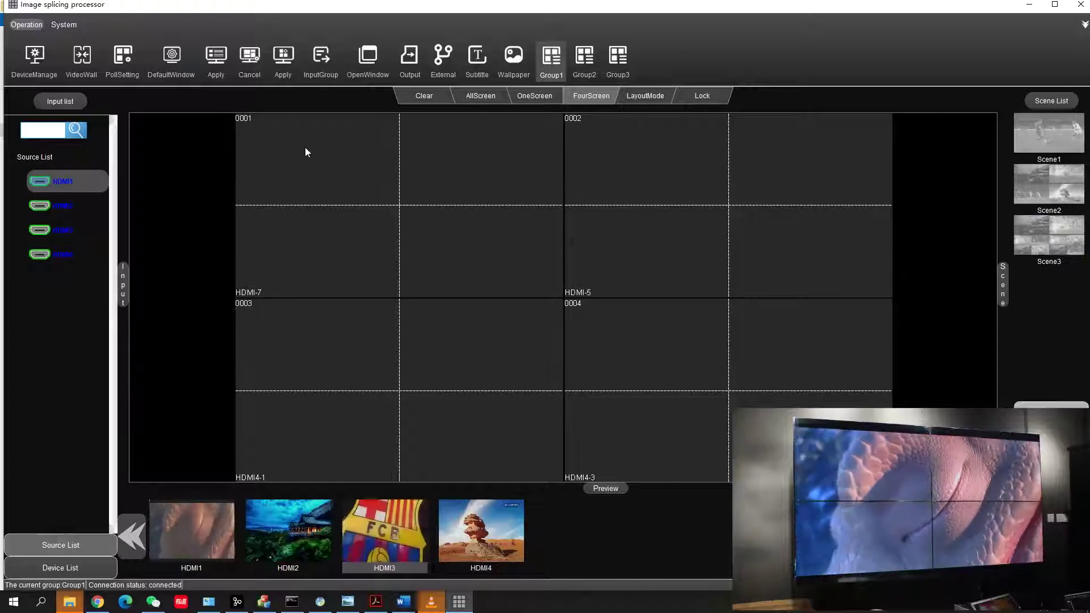
pyautogui.moveTo(305, 147); pyautogui.dragTo(667, 379)
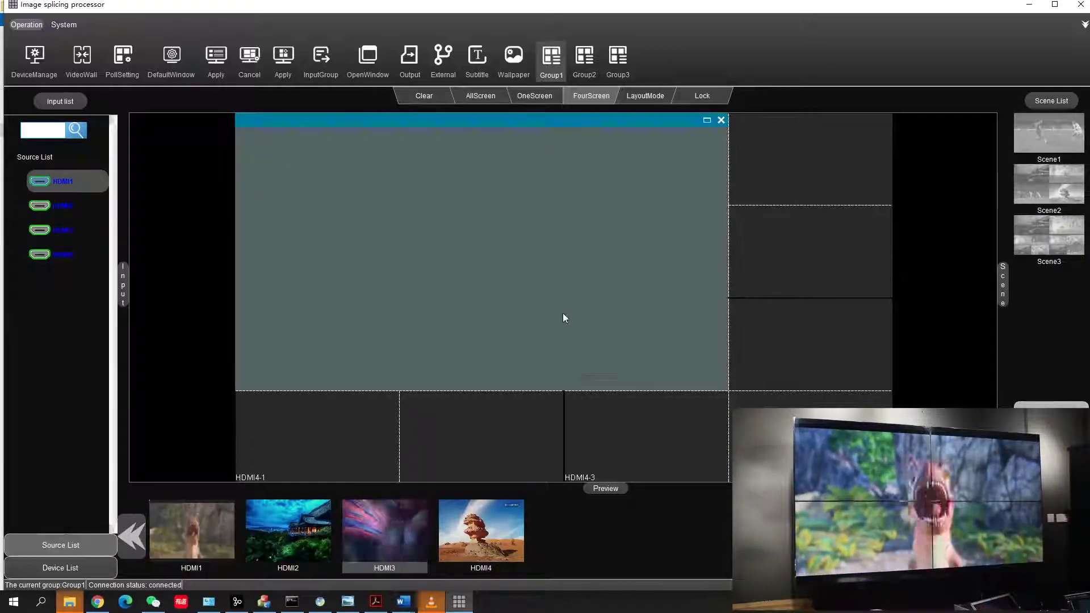
pyautogui.moveTo(759, 134); pyautogui.dragTo(855, 268)
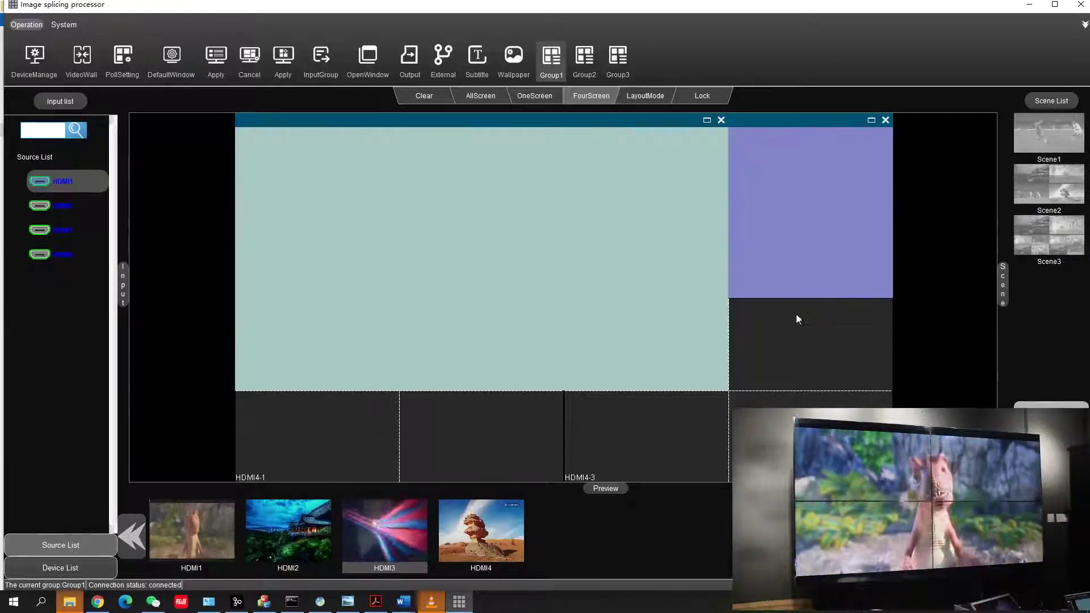
pyautogui.moveTo(778, 316); pyautogui.dragTo(846, 382)
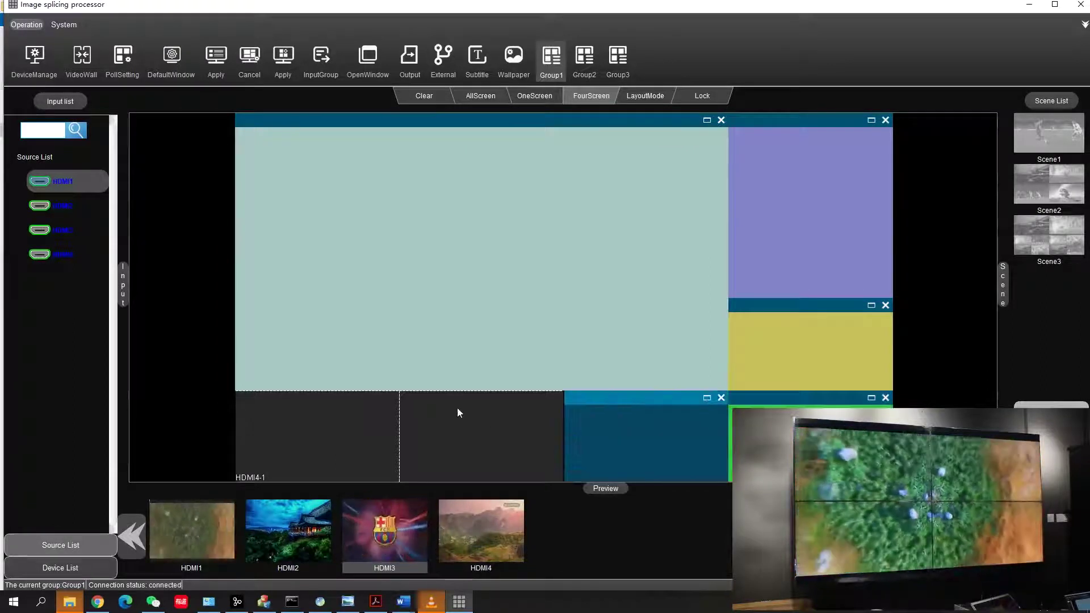
pyautogui.moveTo(456, 408); pyautogui.dragTo(502, 445)
pyautogui.moveTo(274, 409); pyautogui.dragTo(341, 454)
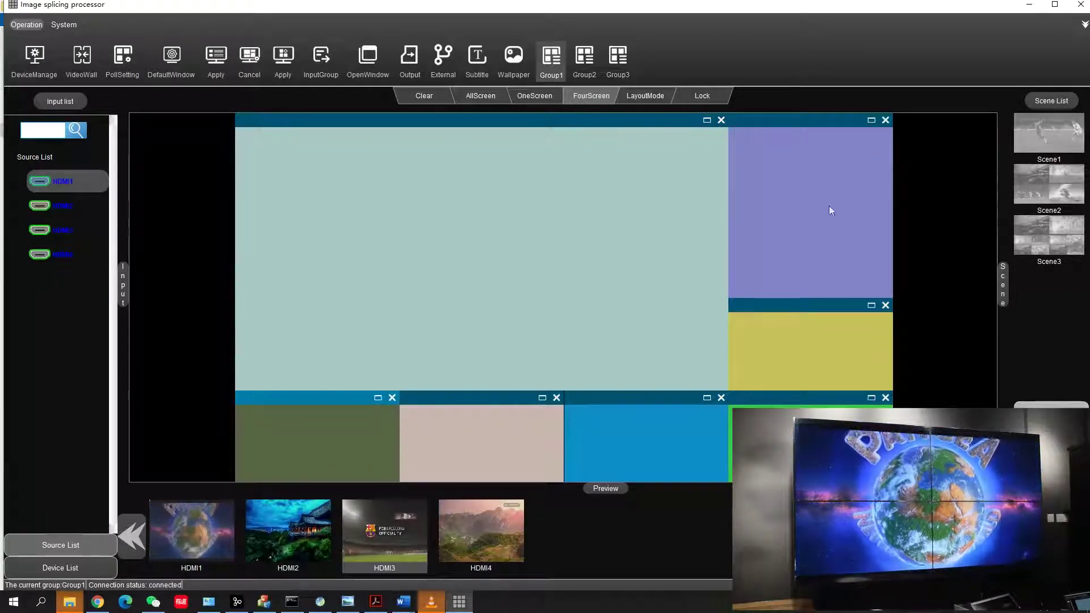
pyautogui.click(283, 59)
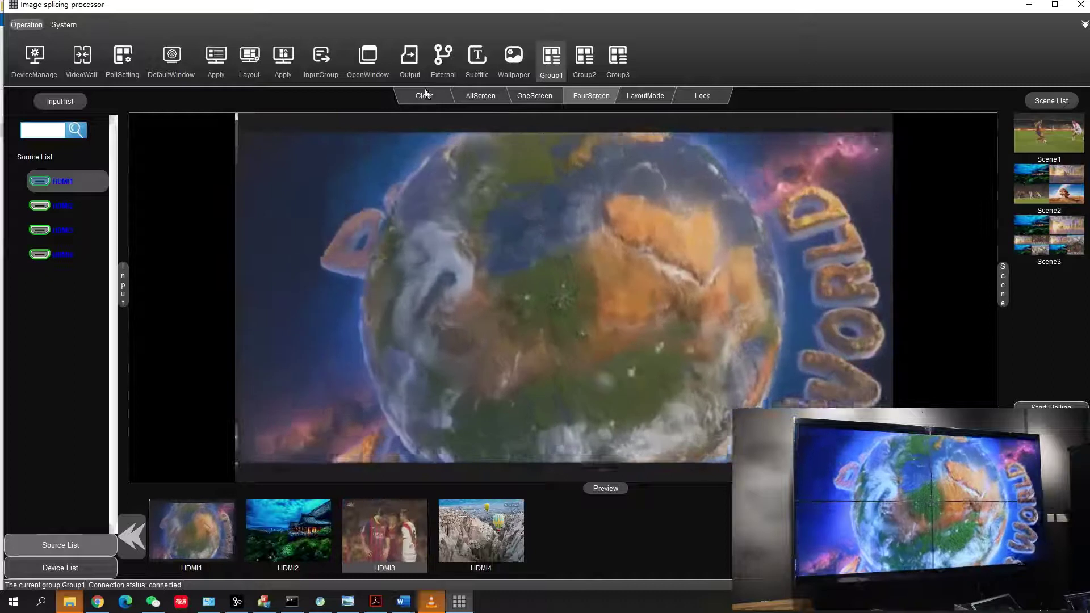
# Clear the wall, switch to the custom layout, and fill the small windows with HDMI1–HDMI3
pyautogui.click(425, 96)
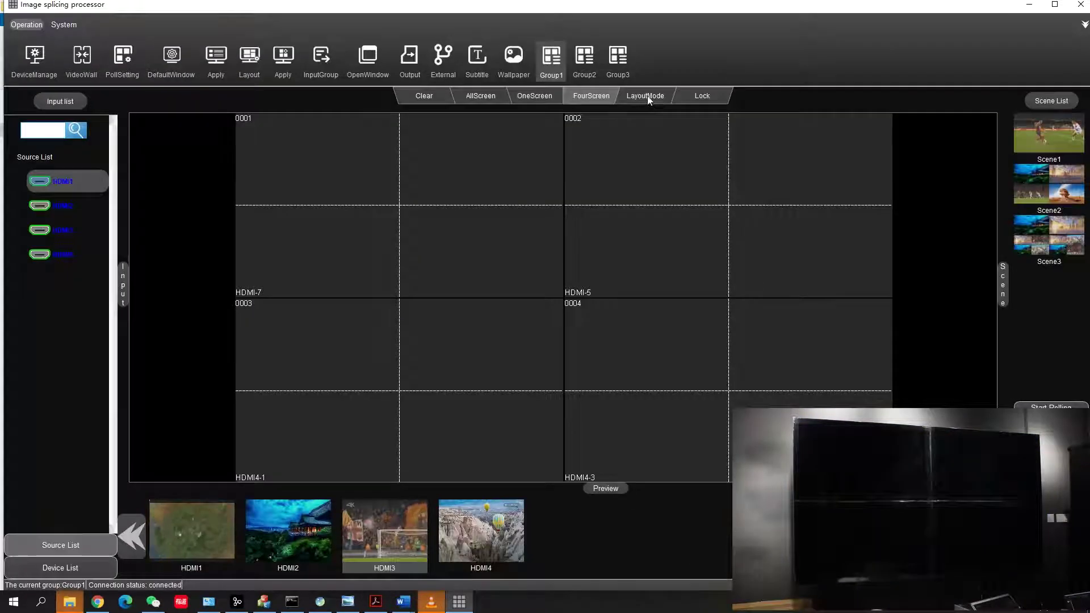
pyautogui.click(647, 96)
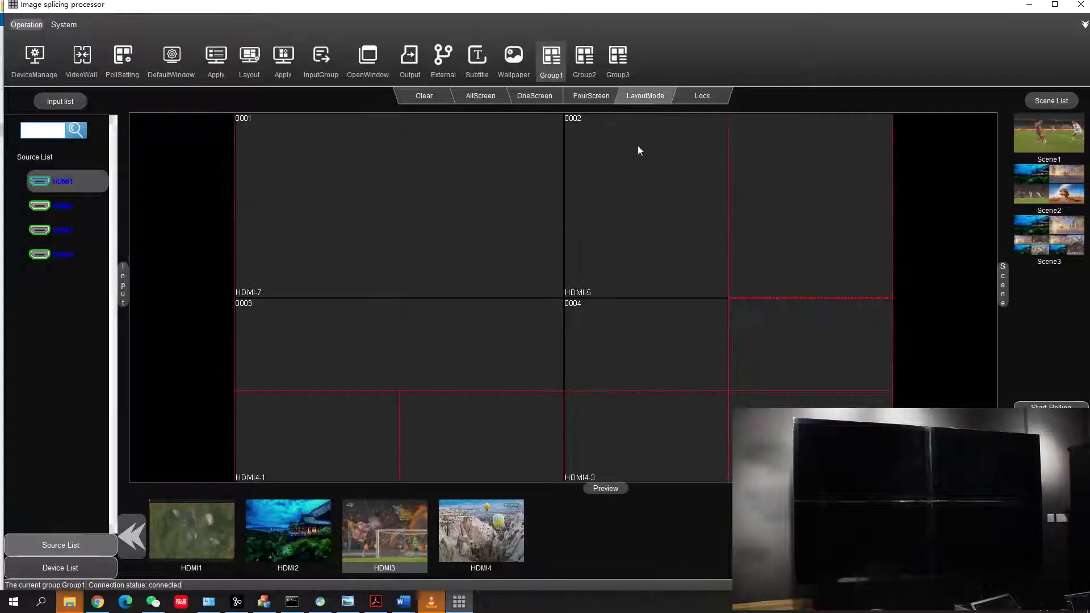
pyautogui.moveTo(287, 510); pyautogui.dragTo(391, 341)
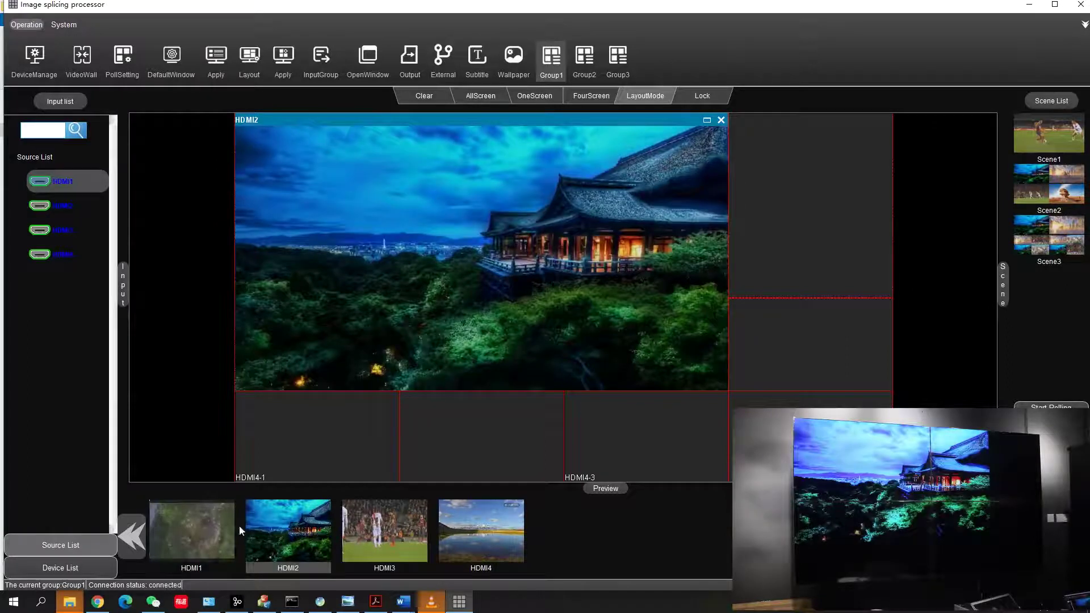
pyautogui.moveTo(528, 439); pyautogui.dragTo(329, 442)
pyautogui.moveTo(287, 531); pyautogui.dragTo(498, 412)
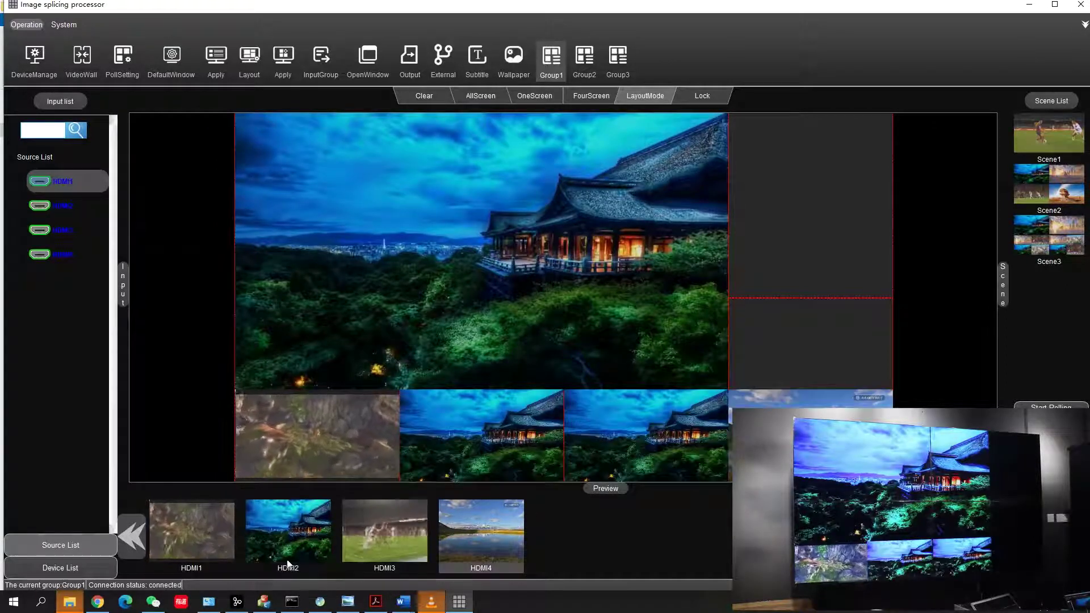
pyautogui.moveTo(784, 250); pyautogui.dragTo(784, 250)
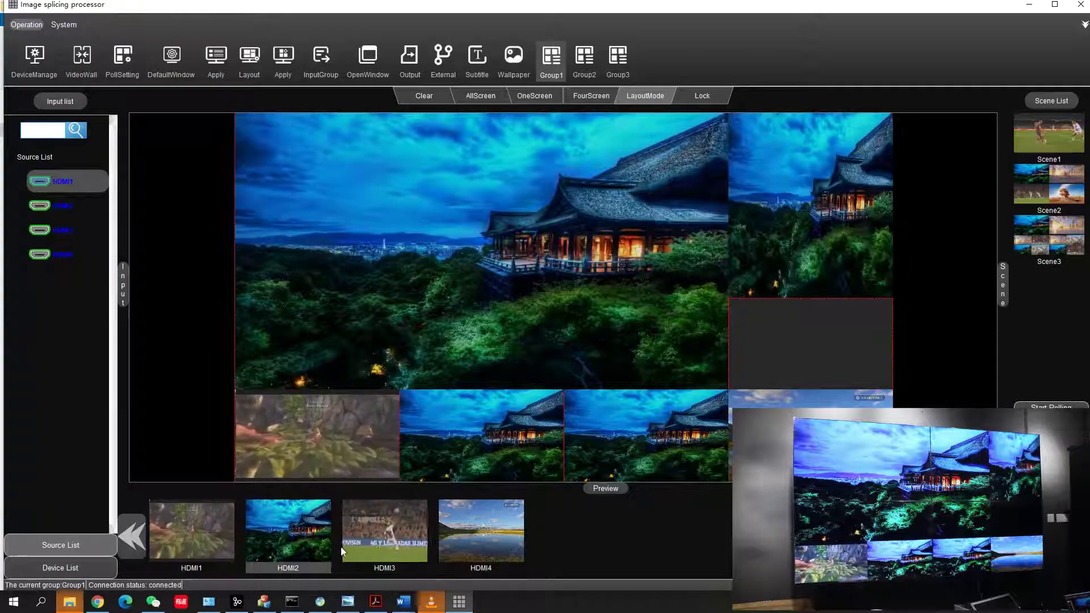
pyautogui.moveTo(347, 545); pyautogui.dragTo(827, 356)
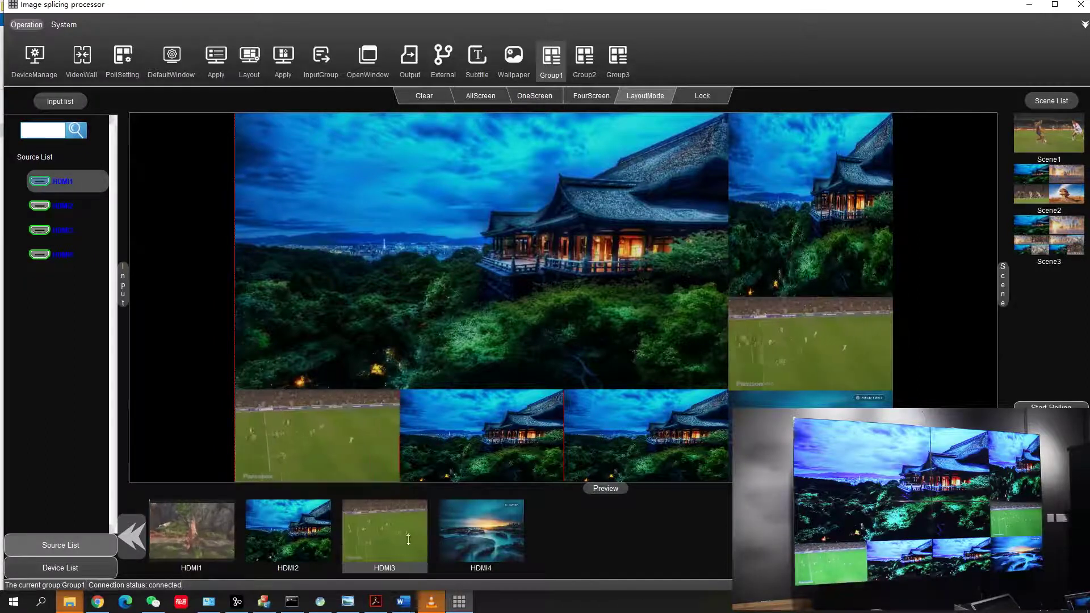
# Put HDMI1 into the large window and save the layout as Scene4
pyautogui.moveTo(403, 532); pyautogui.dragTo(421, 300)
pyautogui.moveTo(471, 544); pyautogui.dragTo(478, 326)
pyautogui.moveTo(185, 541); pyautogui.dragTo(325, 261)
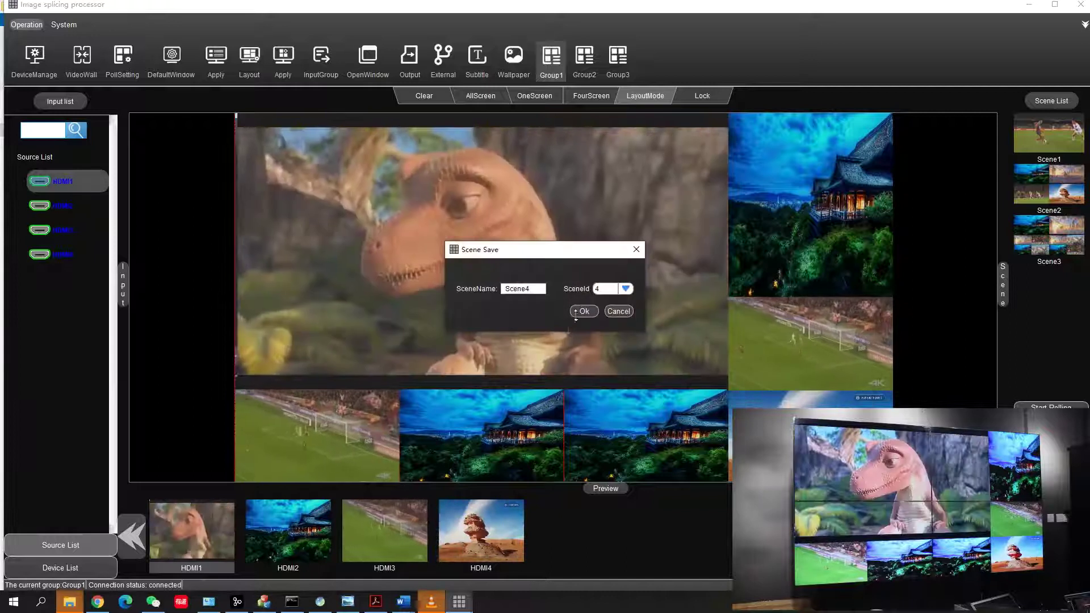
pyautogui.click(583, 311)
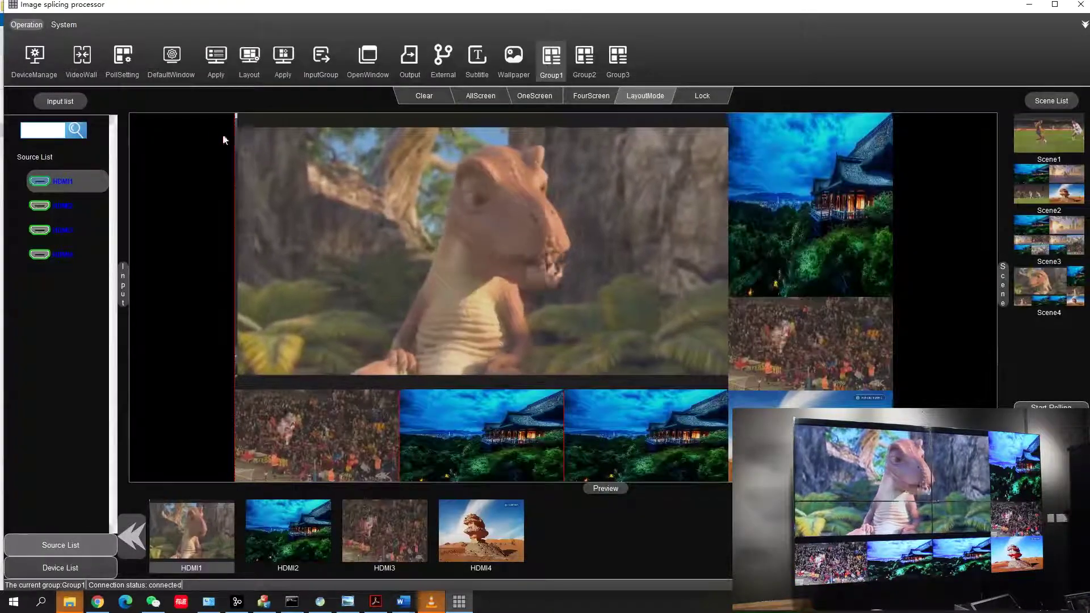
# Poll Scene1–Scene4 on Group1 at a 5-second interval and save the polling plan
pyautogui.click(118, 67)
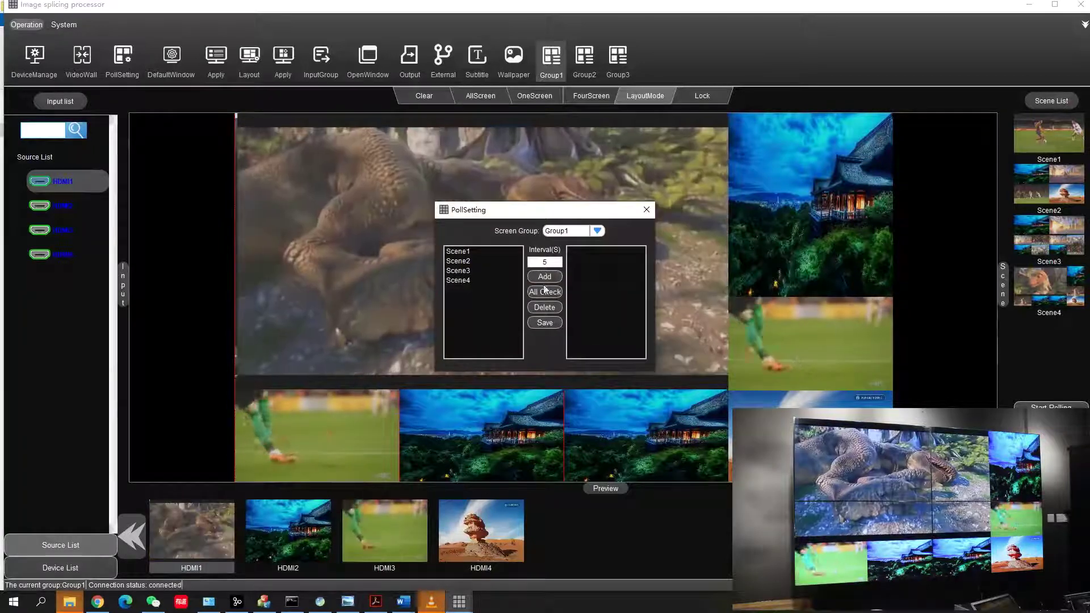
pyautogui.click(546, 290)
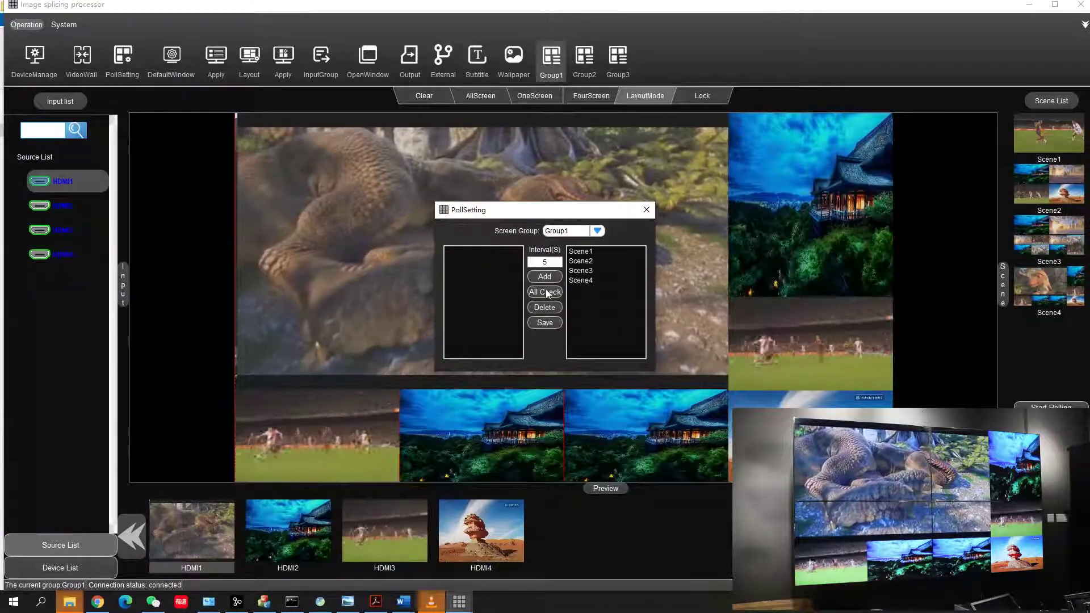
pyautogui.click(546, 323)
pyautogui.click(598, 316)
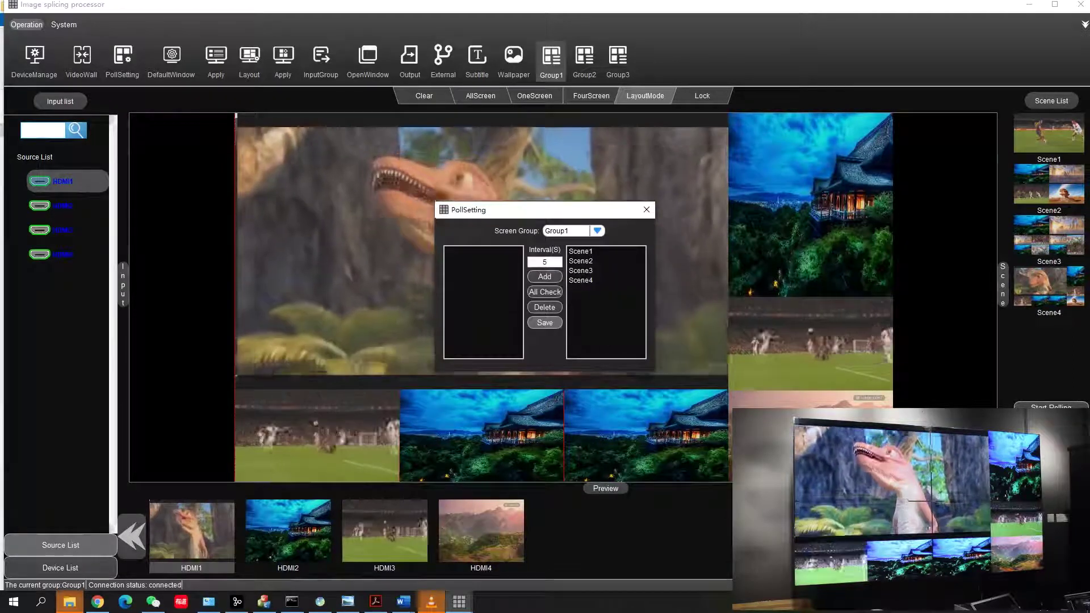
pyautogui.click(646, 210)
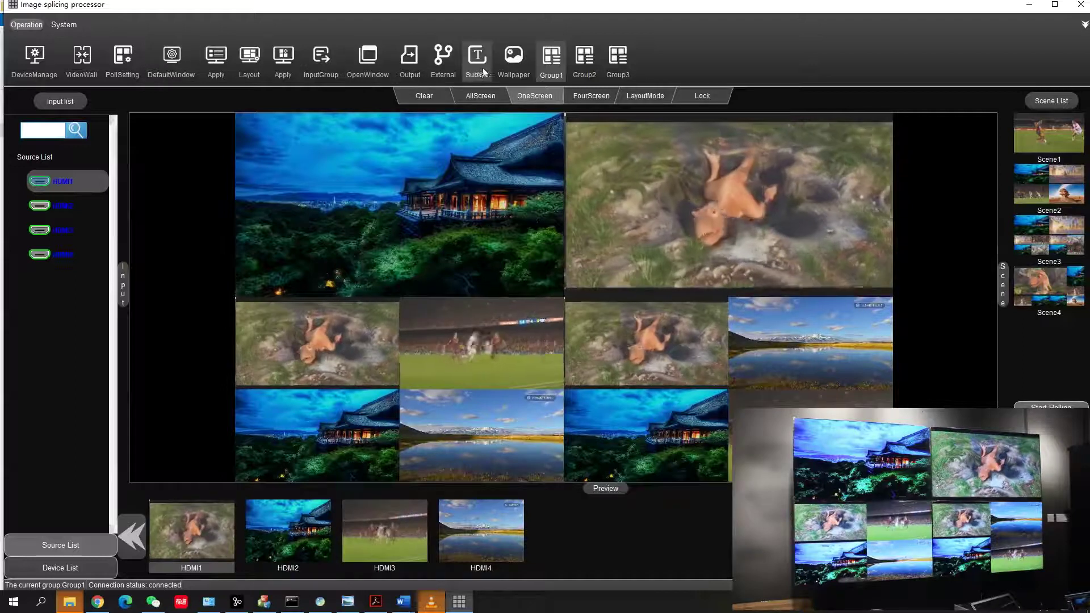
pyautogui.click(449, 67)
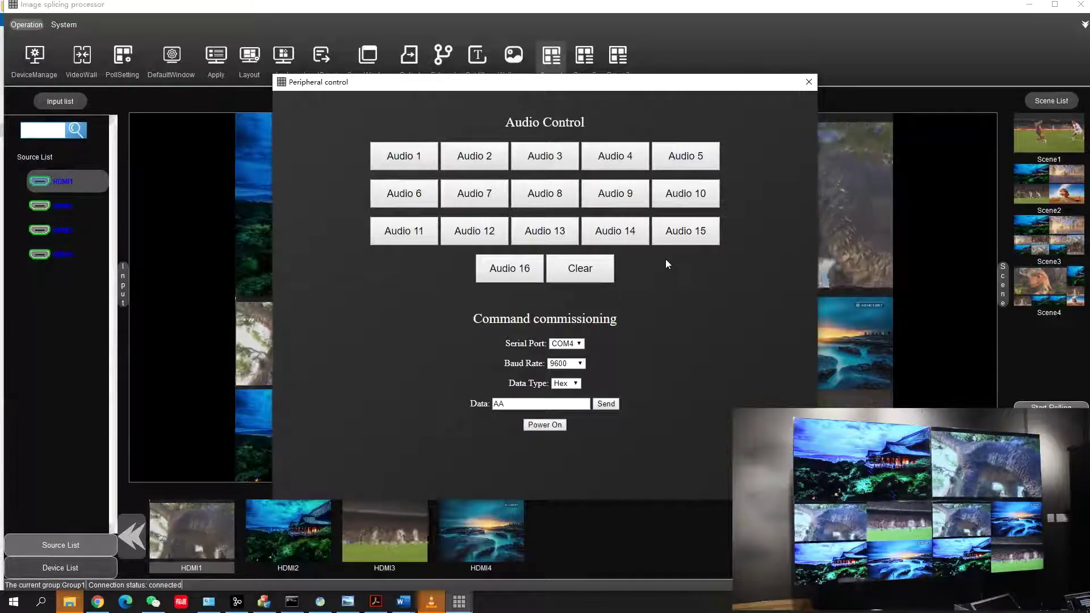
pyautogui.click(808, 83)
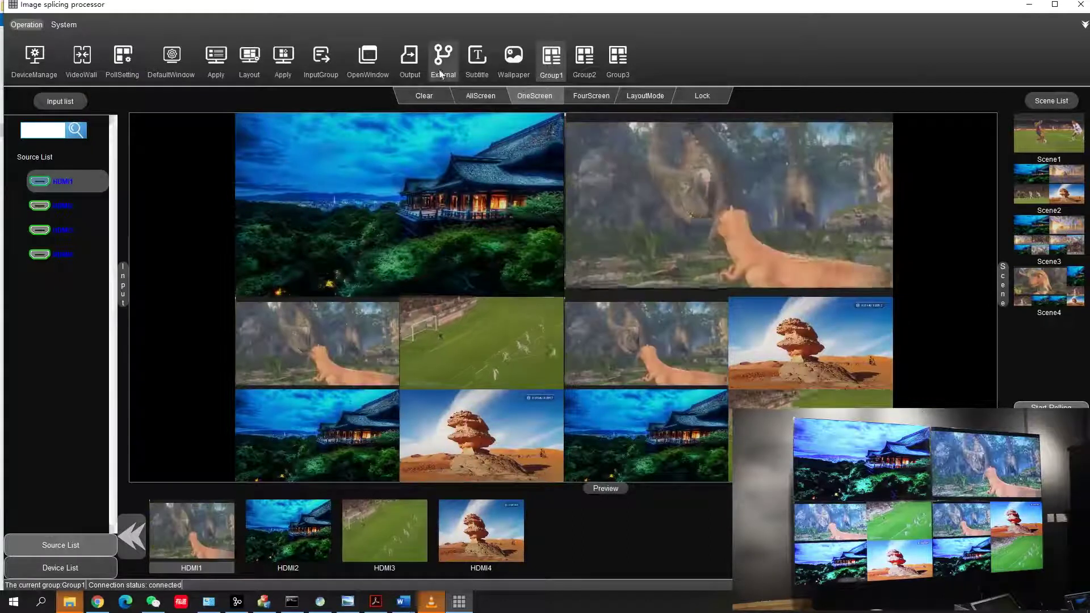
# Show the red scrolling 'Welcome to iSEMC!' subtitle on the wall, then switch it off again
pyautogui.click(477, 69)
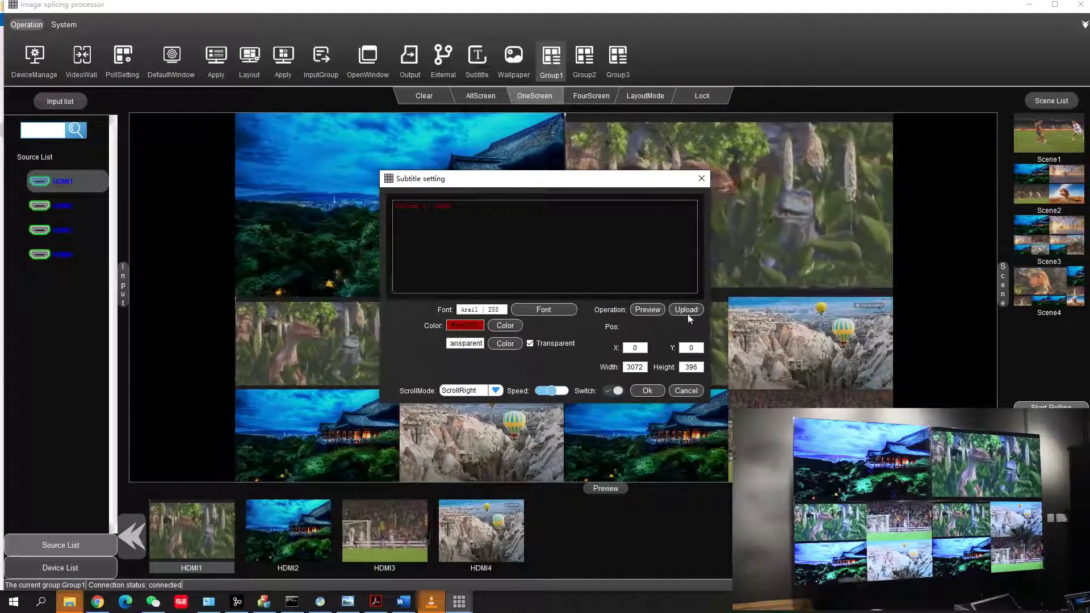
pyautogui.click(647, 389)
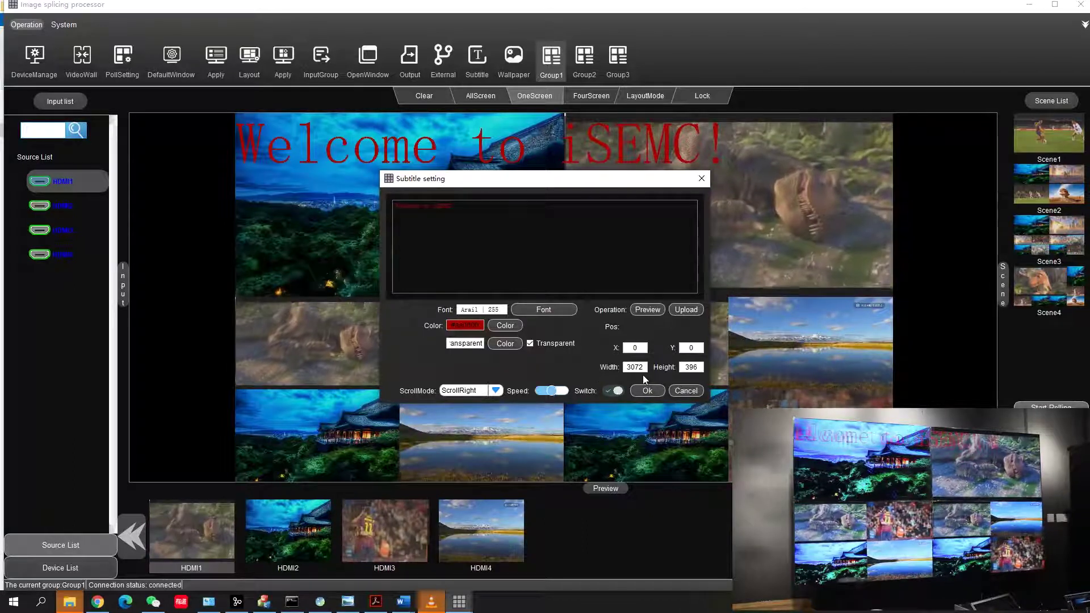
pyautogui.click(617, 391)
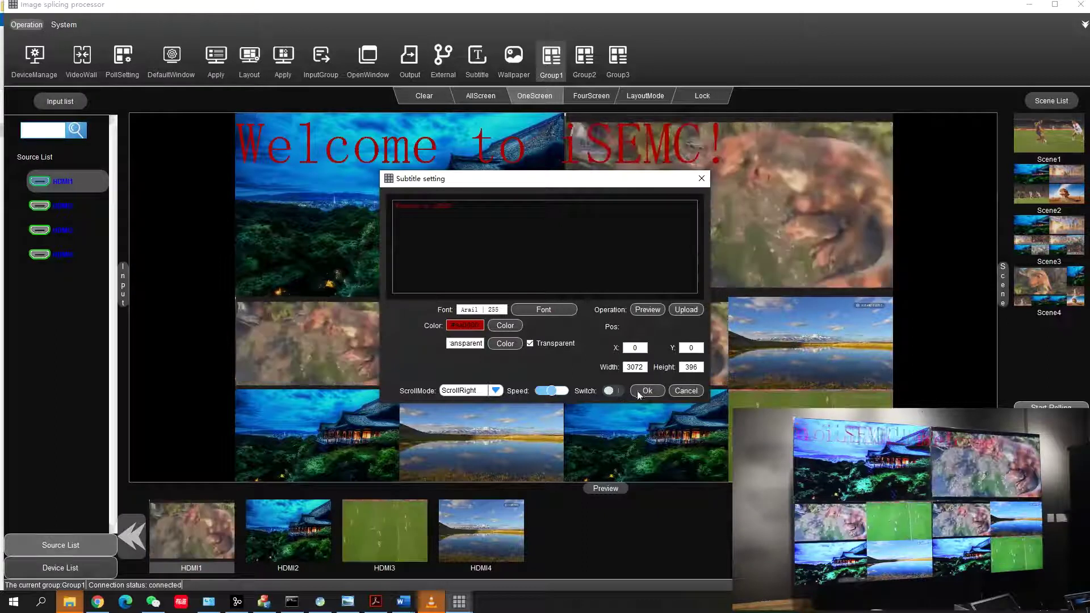
pyautogui.click(645, 390)
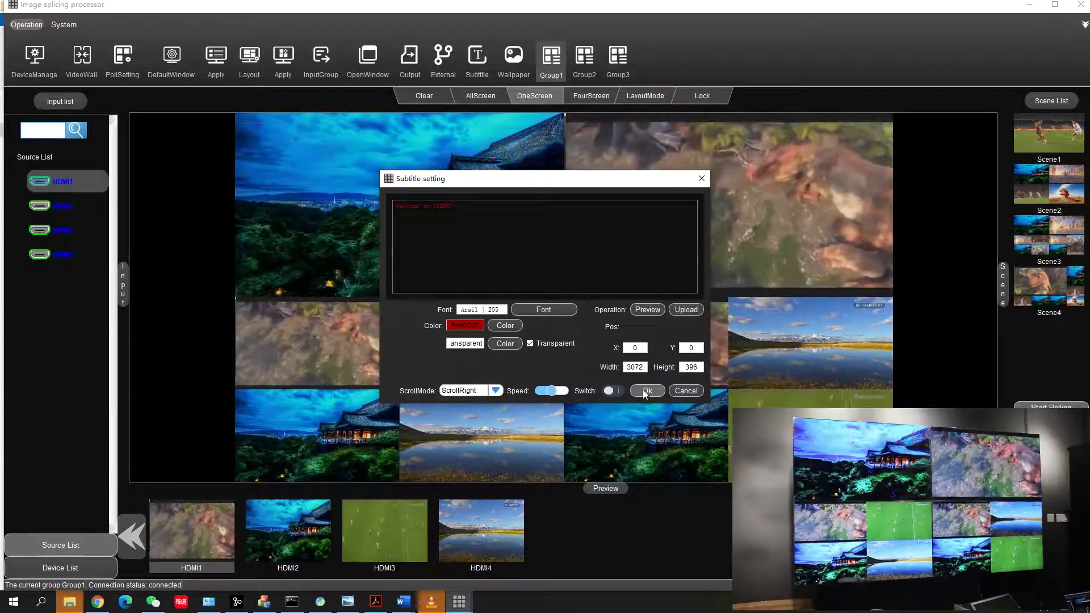
pyautogui.click(702, 179)
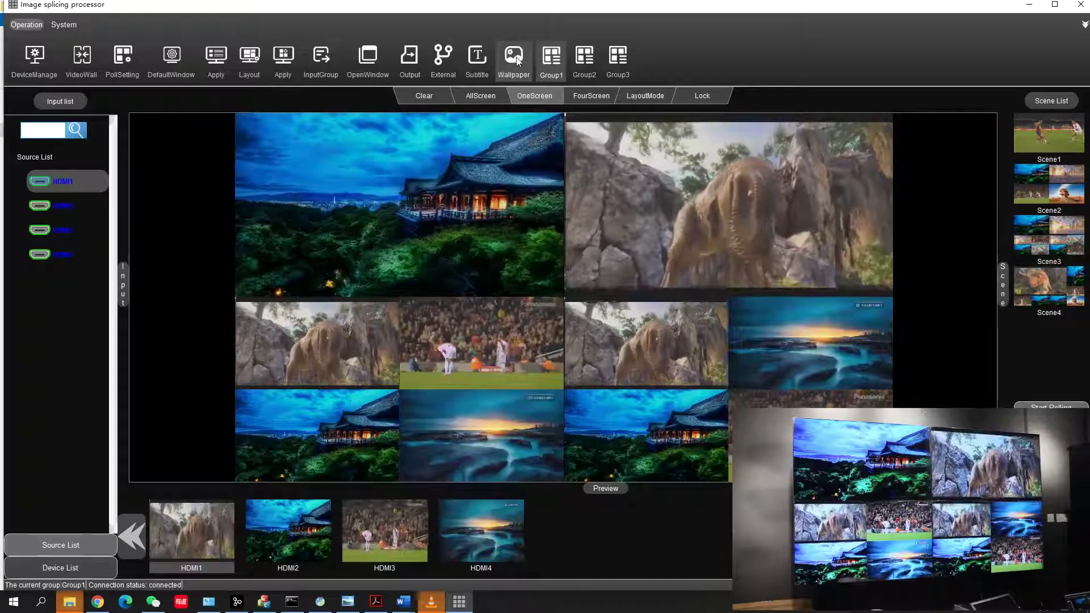
# Enable the Group1 wallpaper display with the iSEMC movie poster, without picking a new file
pyautogui.click(515, 57)
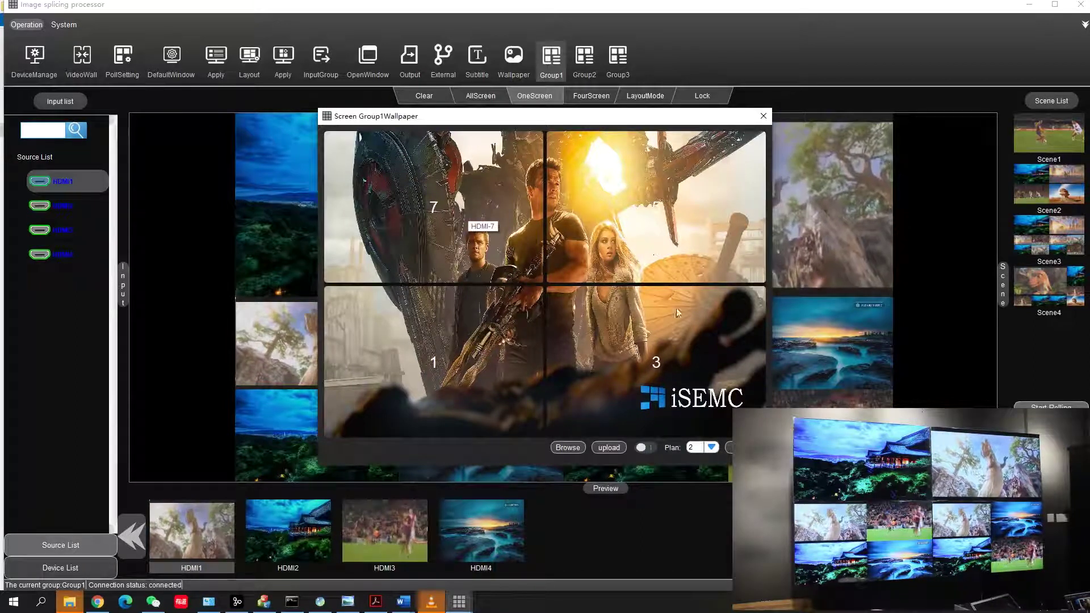
pyautogui.click(568, 447)
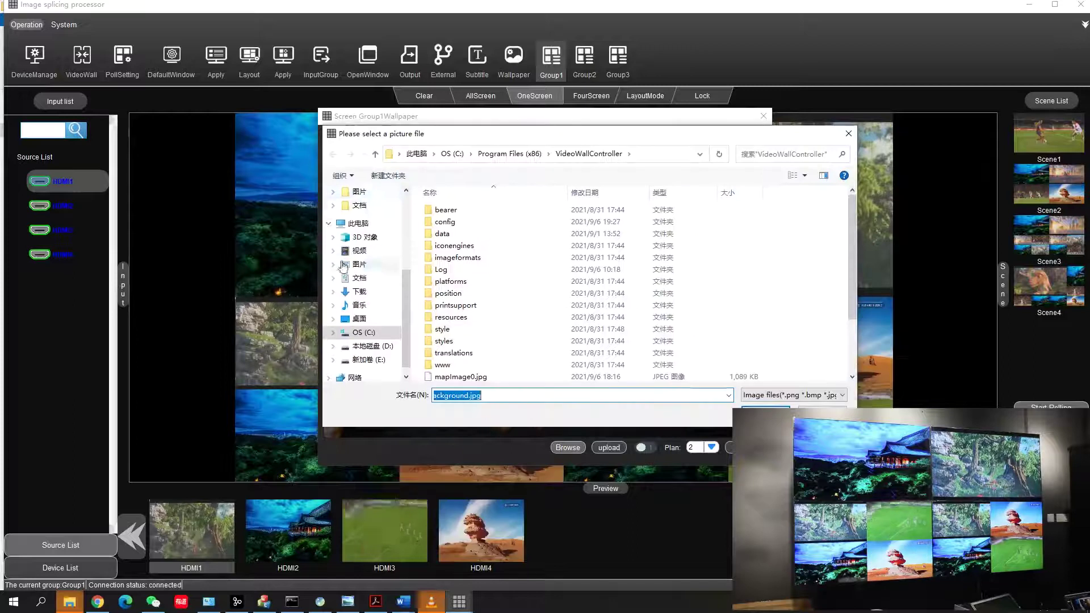
pyautogui.click(853, 136)
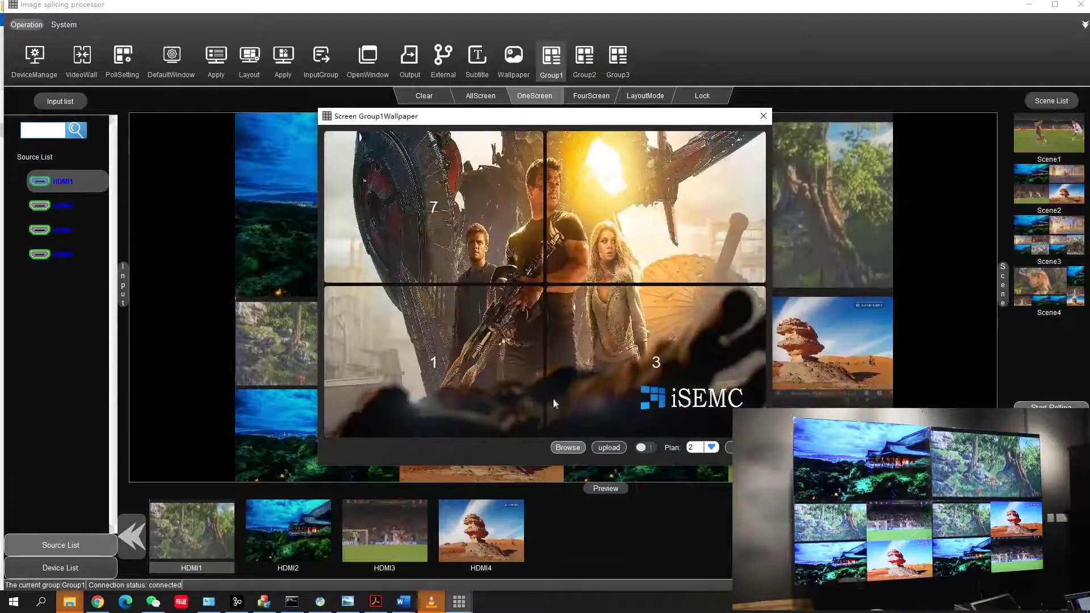
pyautogui.click(646, 448)
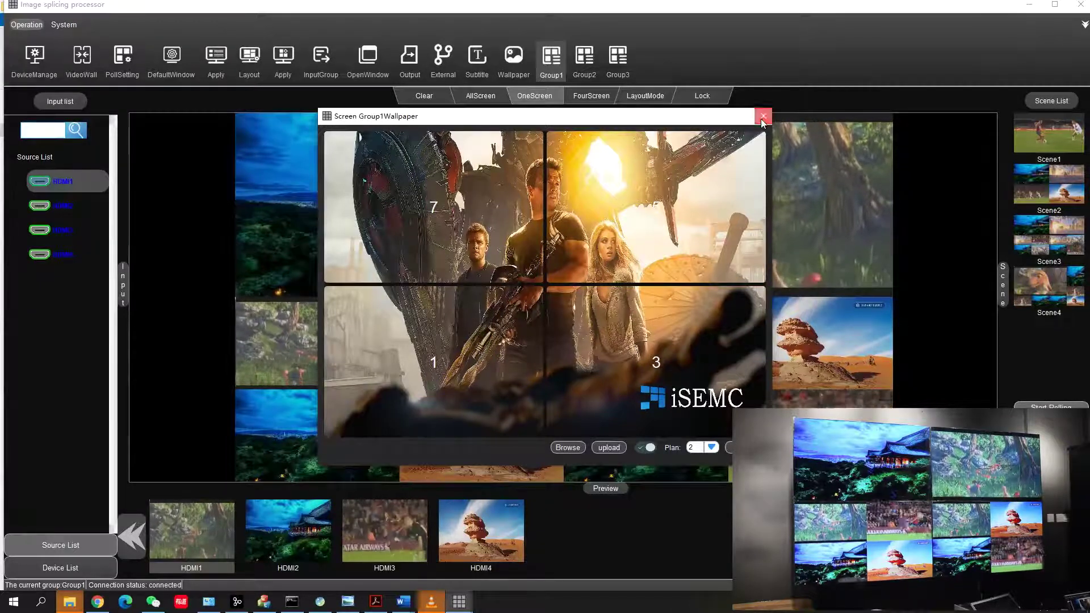
# Clear all Group1 windows, leaving only the wallpaper, and switch the wallpaper to the plan 3 yellow robot image
pyautogui.click(763, 117)
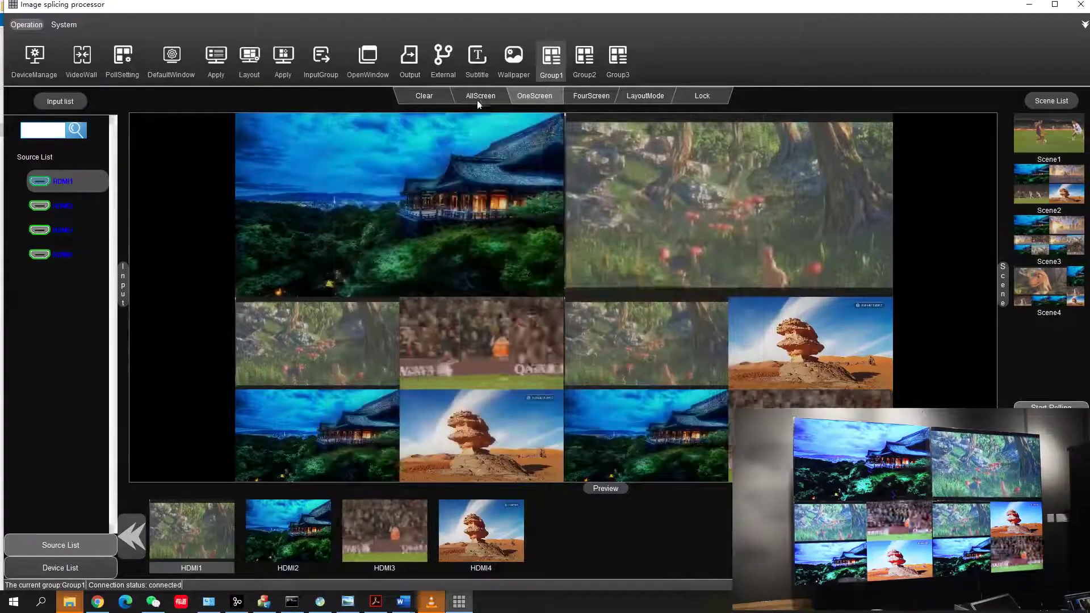
pyautogui.click(421, 96)
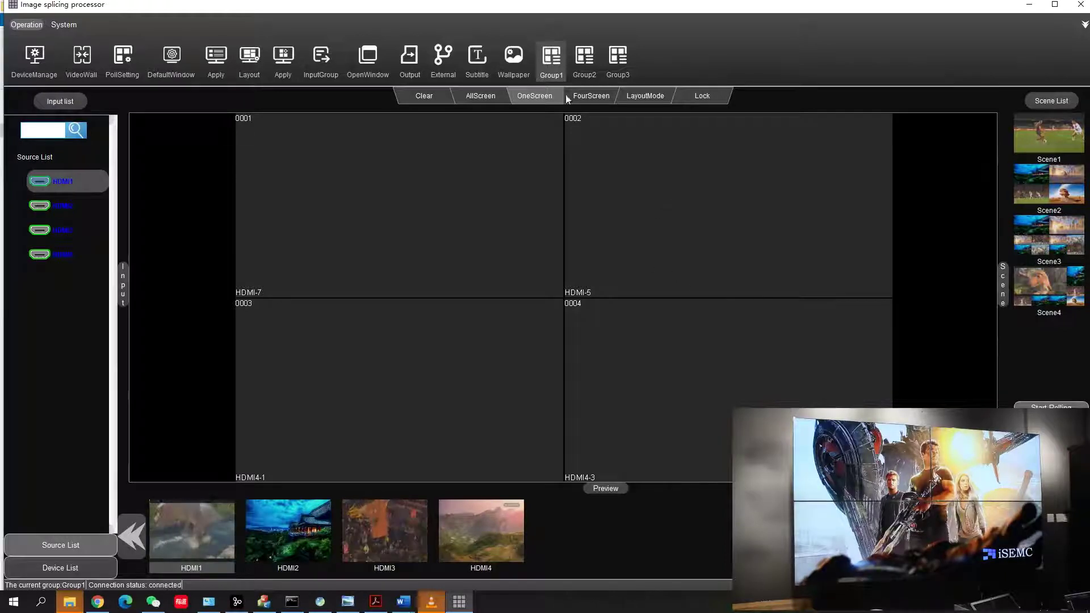
pyautogui.click(530, 94)
pyautogui.click(672, 406)
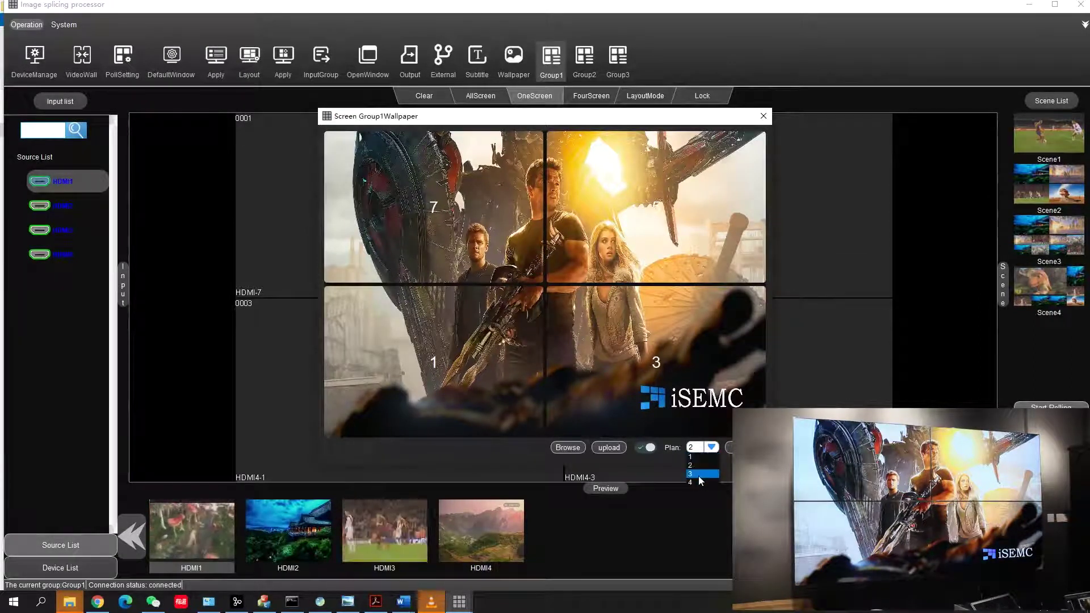
pyautogui.click(700, 474)
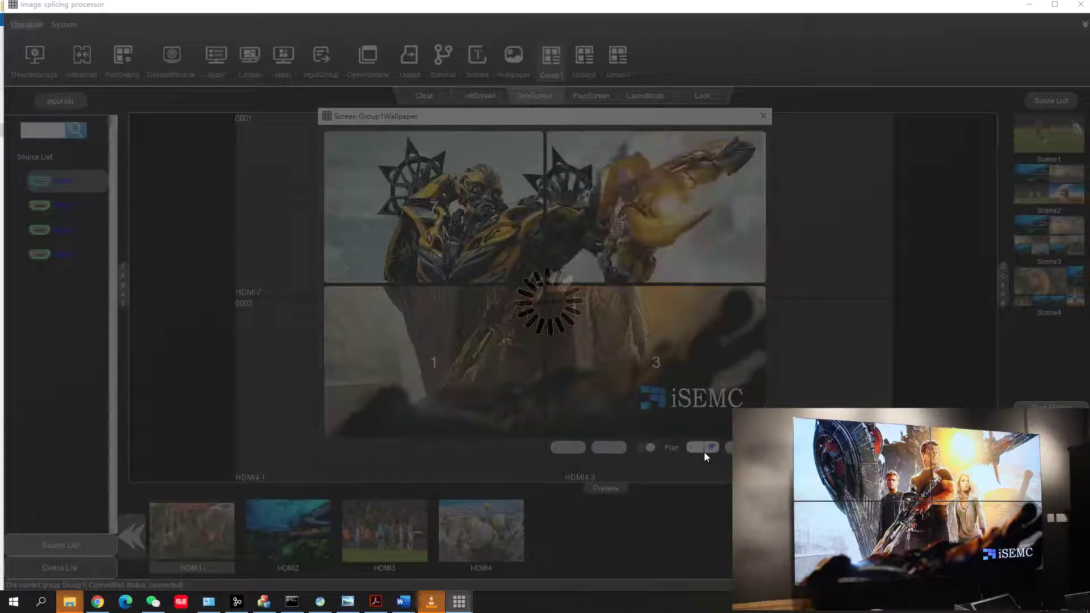